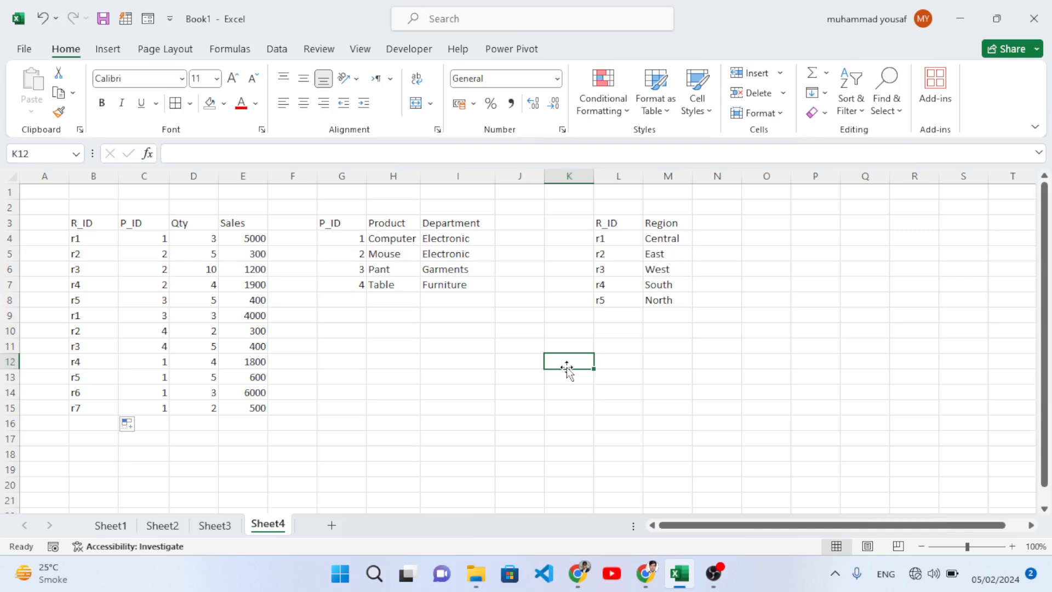
Step: Examine the sales, product and region ranges on Sheet4, including the R_ID and P_ID columns they share
{"action": "left_click_drag", "start_coordinate": [213, 457], "coordinate": [638, 446]}
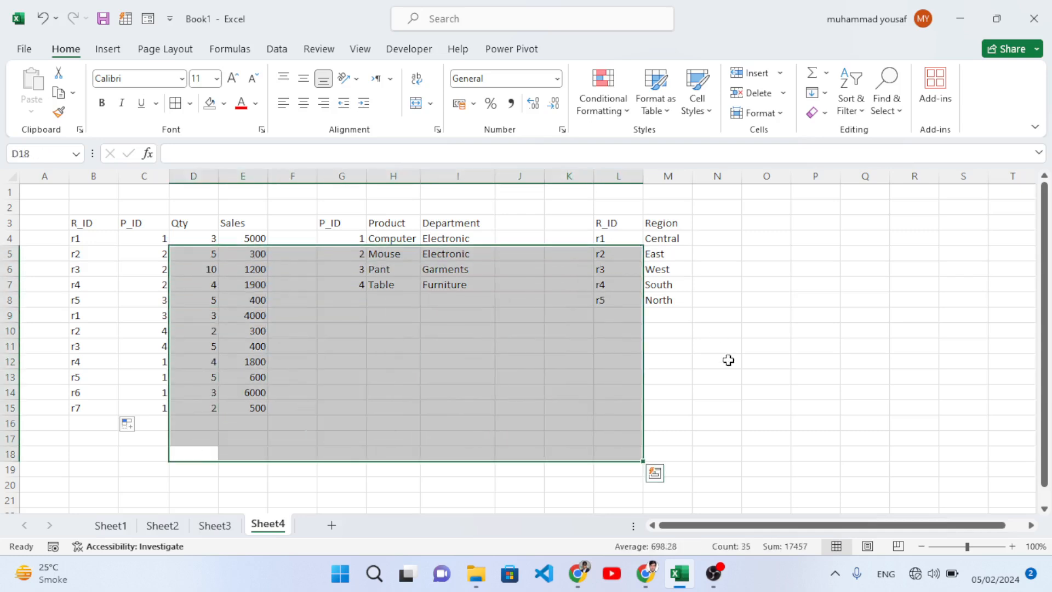
{"action": "left_click", "coordinate": [726, 361]}
{"action": "left_click_drag", "start_coordinate": [585, 202], "coordinate": [673, 299]}
{"action": "left_click", "coordinate": [674, 300]}
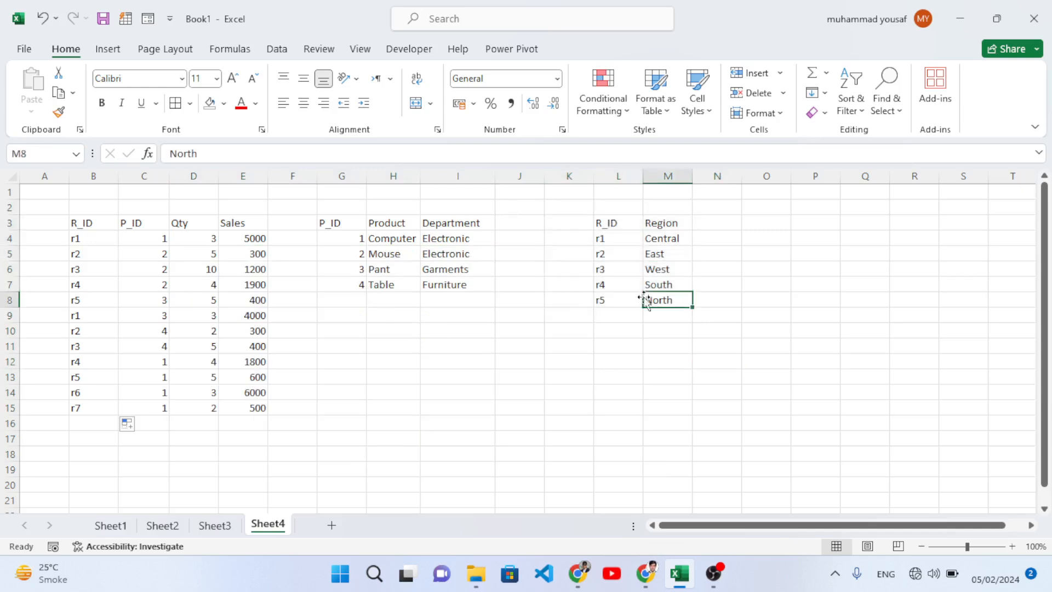
{"action": "left_click_drag", "start_coordinate": [331, 204], "coordinate": [425, 281]}
{"action": "left_click", "coordinate": [499, 259]}
{"action": "left_click", "coordinate": [668, 268]}
{"action": "left_click_drag", "start_coordinate": [589, 206], "coordinate": [666, 297]}
{"action": "left_click", "coordinate": [582, 347]}
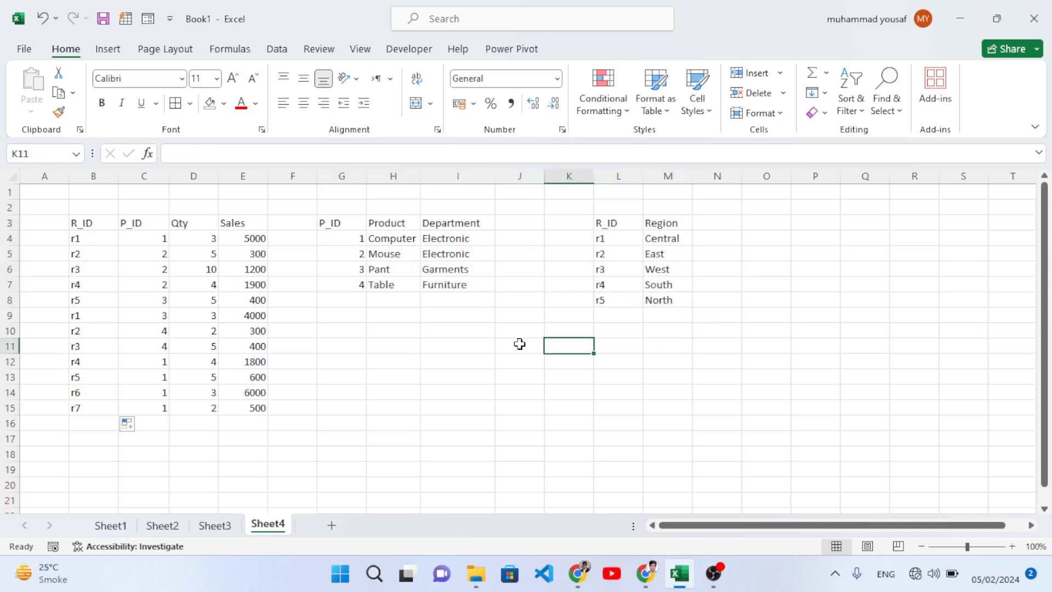
{"action": "left_click_drag", "start_coordinate": [261, 427], "coordinate": [82, 233]}
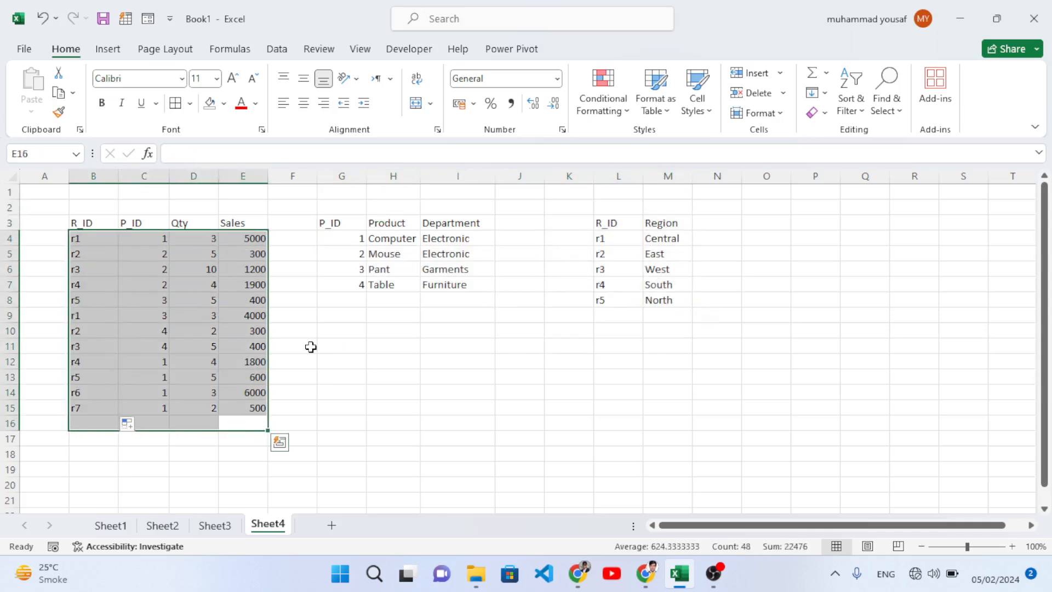
{"action": "left_click", "coordinate": [355, 356]}
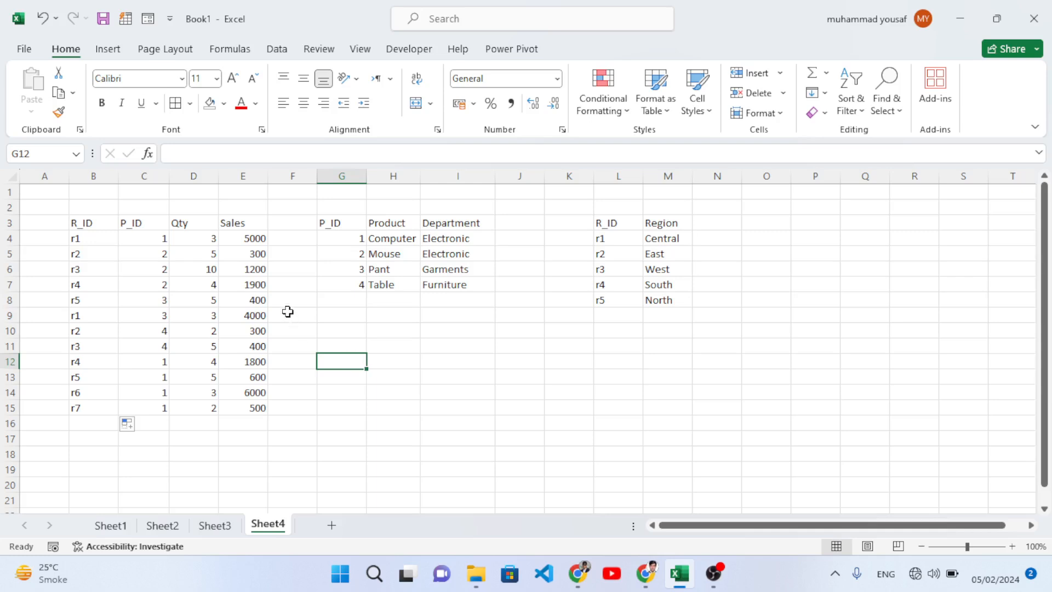
{"action": "left_click_drag", "start_coordinate": [483, 290], "coordinate": [359, 223]}
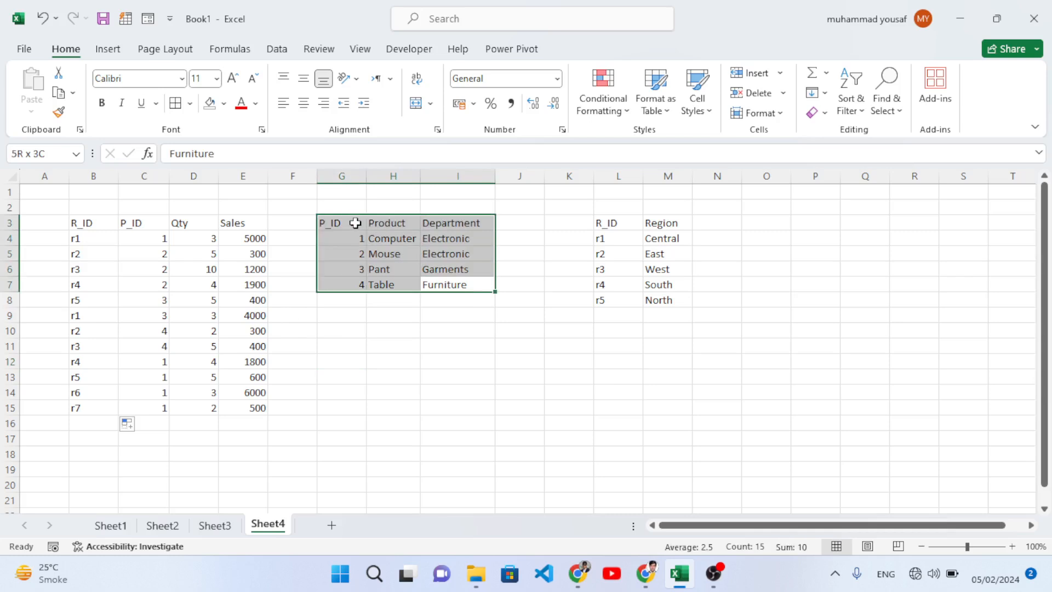
{"action": "left_click", "coordinate": [429, 259]}
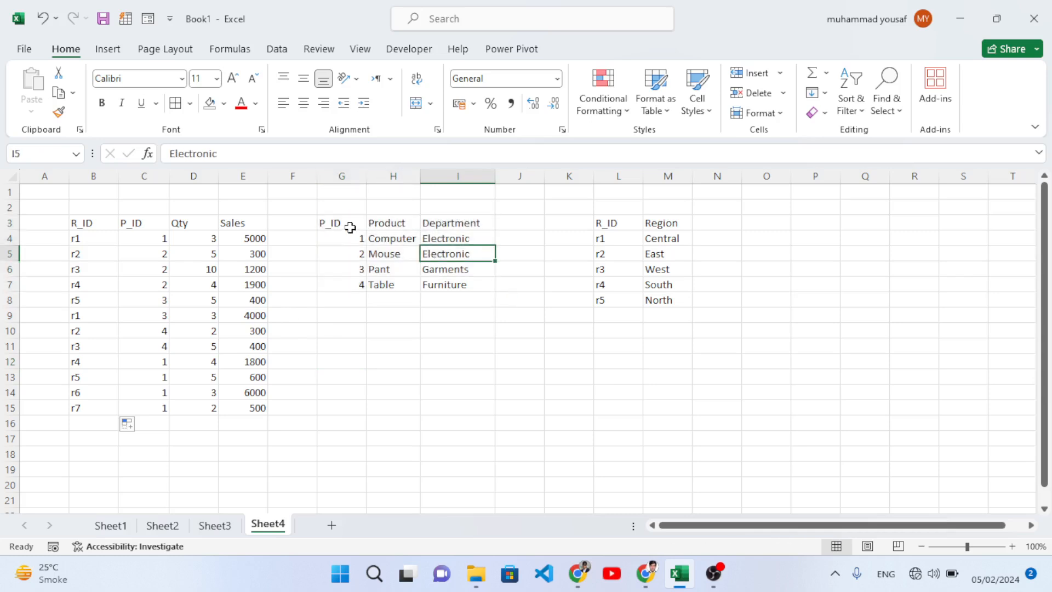
{"action": "left_click_drag", "start_coordinate": [342, 220], "coordinate": [467, 287]}
{"action": "left_click", "coordinate": [463, 316]}
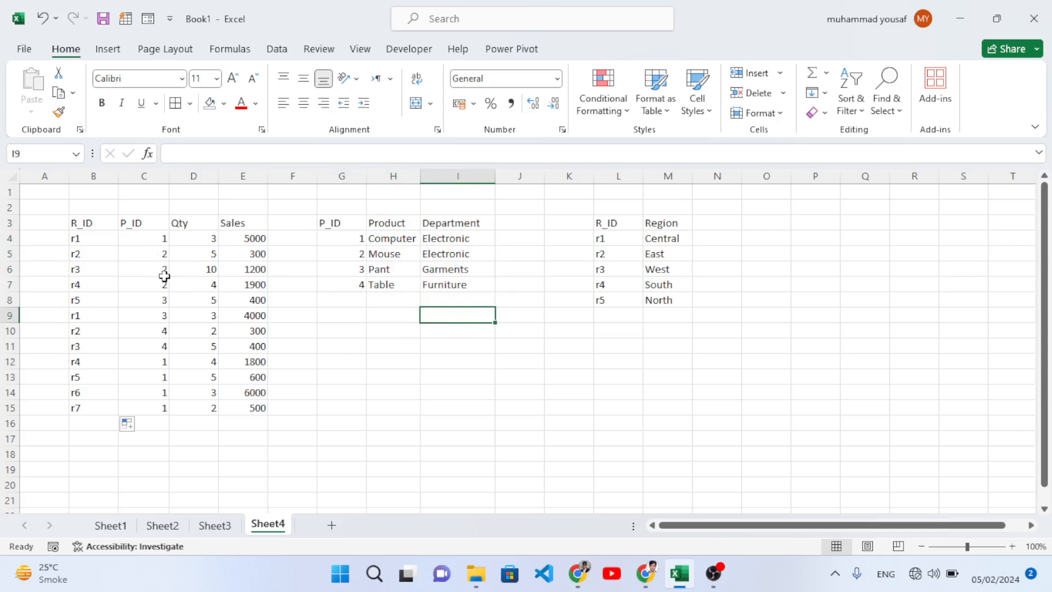
{"action": "left_click", "coordinate": [338, 301]}
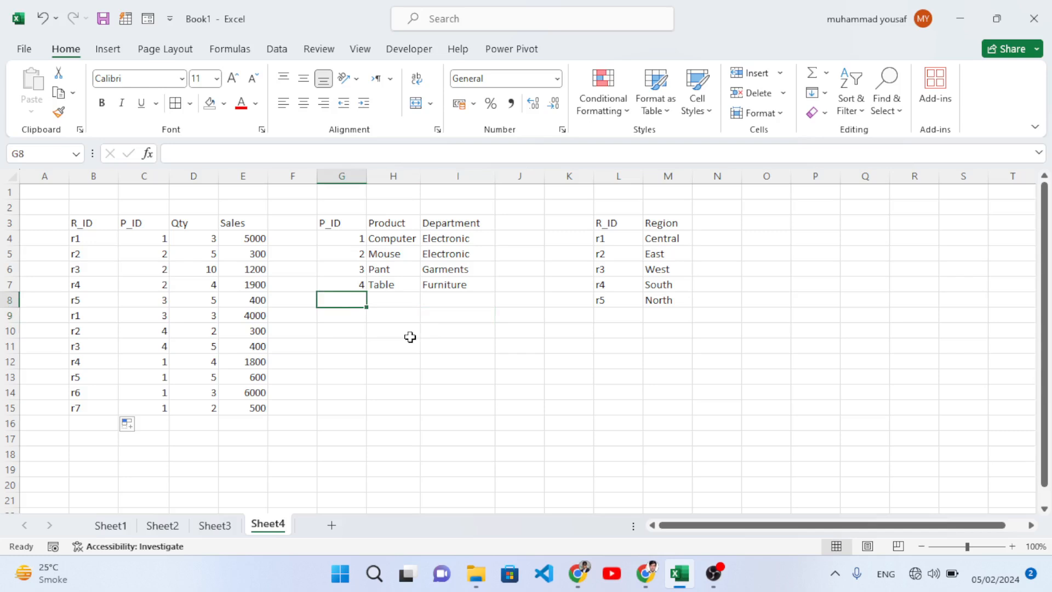
{"action": "left_click", "coordinate": [718, 331]}
{"action": "left_click_drag", "start_coordinate": [716, 324], "coordinate": [607, 235]}
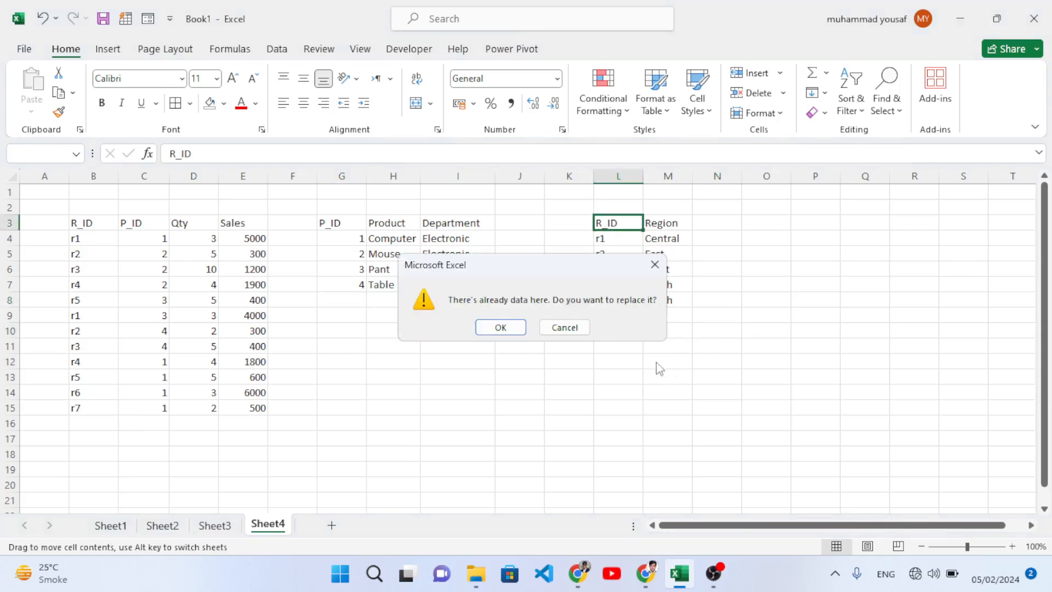
{"action": "left_click", "coordinate": [564, 327]}
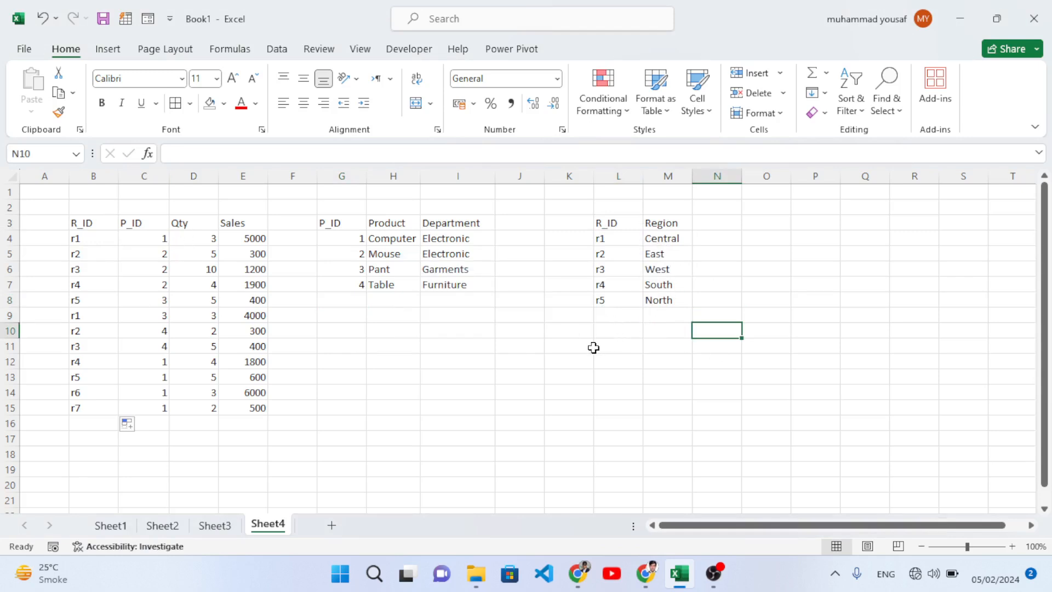
{"action": "left_click_drag", "start_coordinate": [630, 222], "coordinate": [660, 286]}
{"action": "left_click", "coordinate": [667, 287]}
{"action": "left_click", "coordinate": [669, 331]}
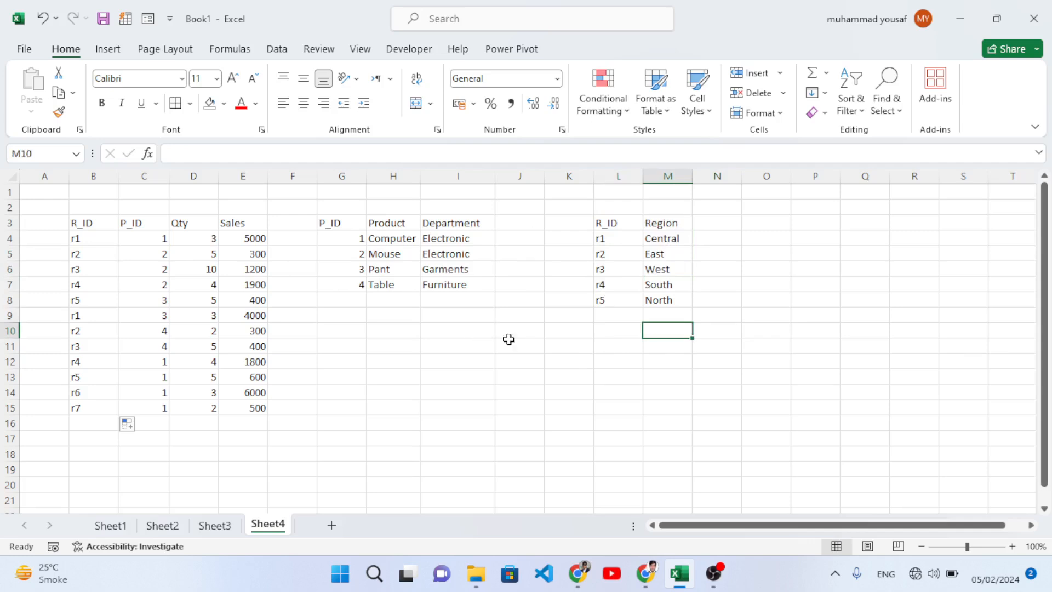
{"action": "left_click", "coordinate": [396, 331]}
Step: Convert the R_ID and Region range L3:M8 into a table with headers
{"action": "left_click_drag", "start_coordinate": [677, 301], "coordinate": [614, 222]}
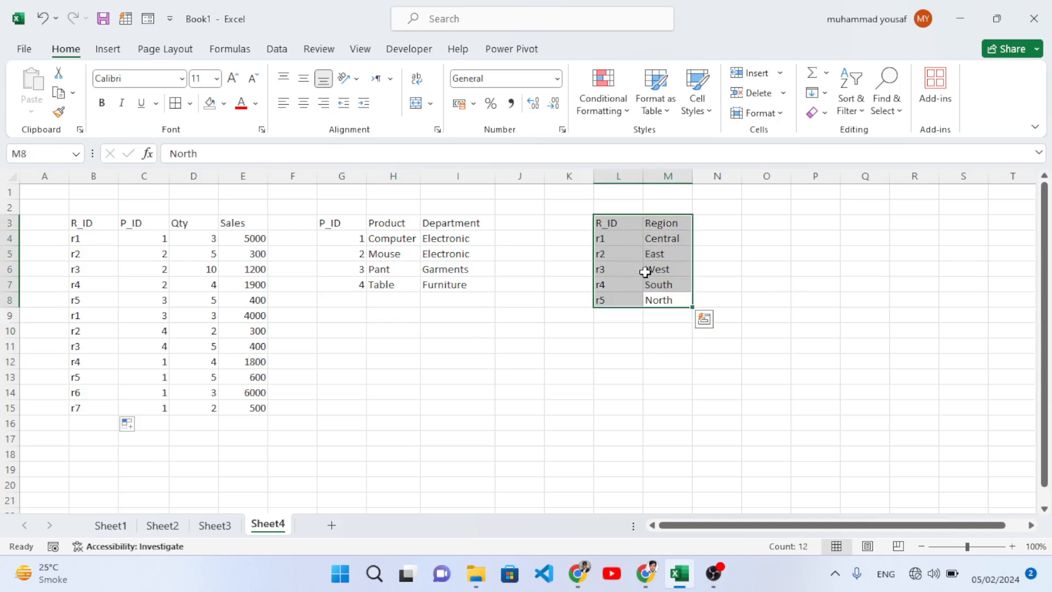
{"action": "key", "text": "ctrl+t"}
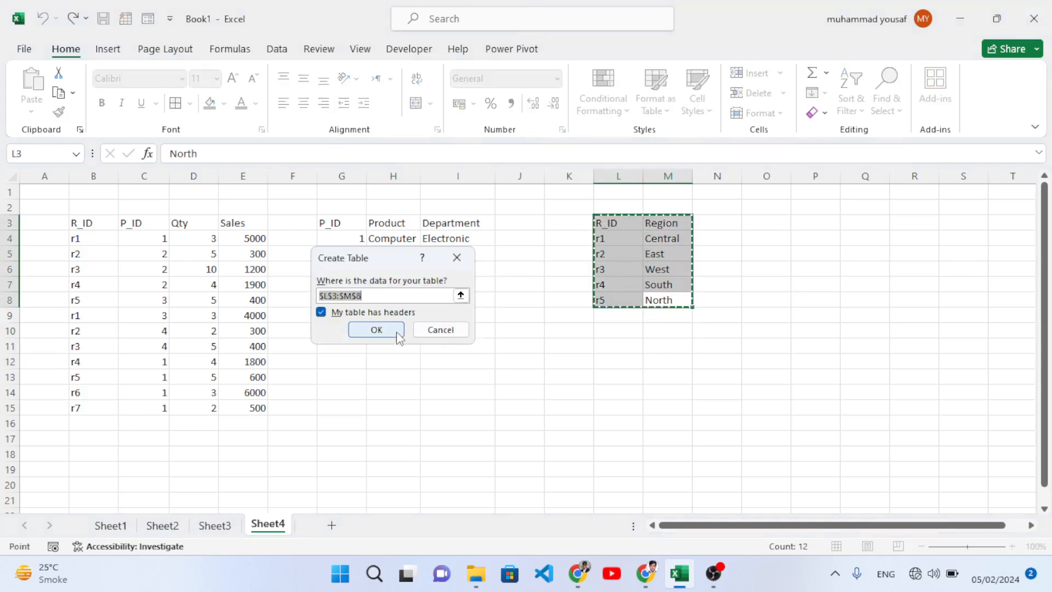
{"action": "left_click", "coordinate": [377, 329]}
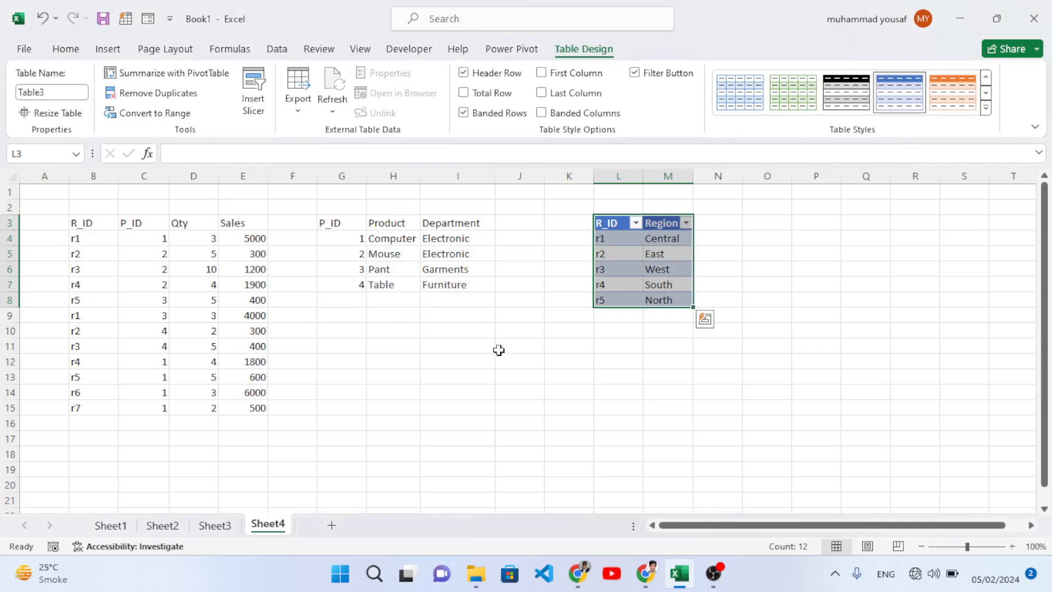
{"action": "left_click", "coordinate": [626, 349]}
Step: Convert the P_ID, Product and Department range into a table with headers
{"action": "left_click_drag", "start_coordinate": [347, 222], "coordinate": [446, 278]}
{"action": "left_click", "coordinate": [445, 282]}
{"action": "left_click", "coordinate": [389, 242]}
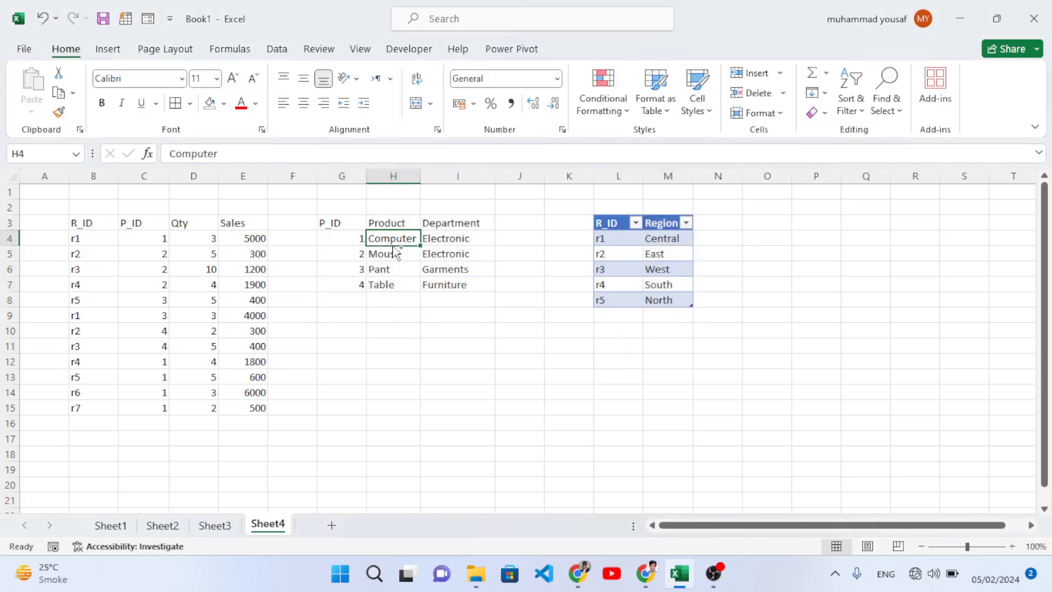
{"action": "key", "text": "ctrl+t"}
{"action": "left_click", "coordinate": [384, 329]}
{"action": "left_click", "coordinate": [387, 332]}
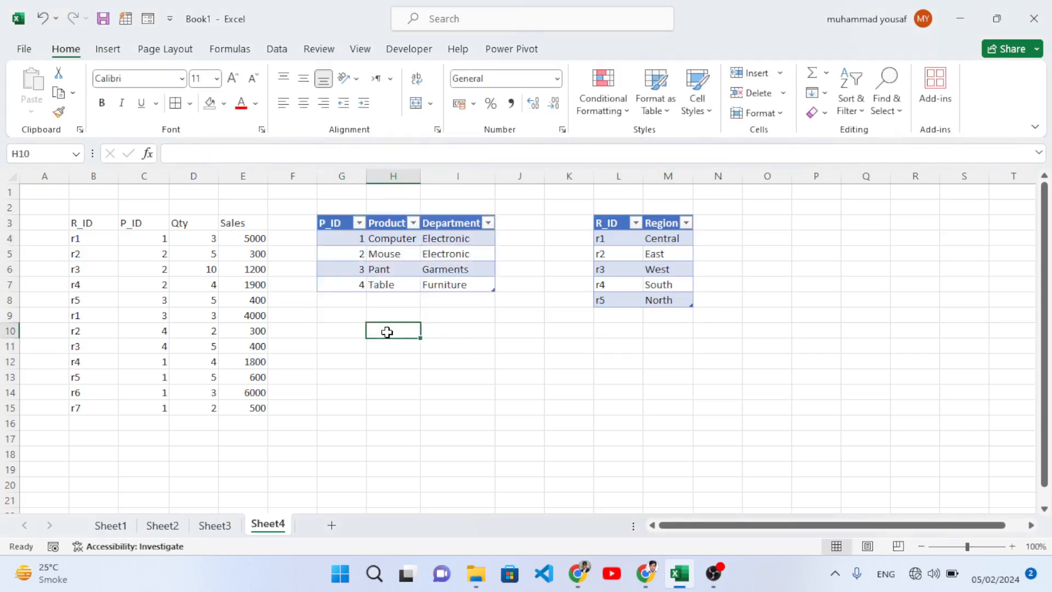
Step: Convert the R_ID, P_ID, Qty and Sales range into a table with headers
{"action": "left_click", "coordinate": [138, 281]}
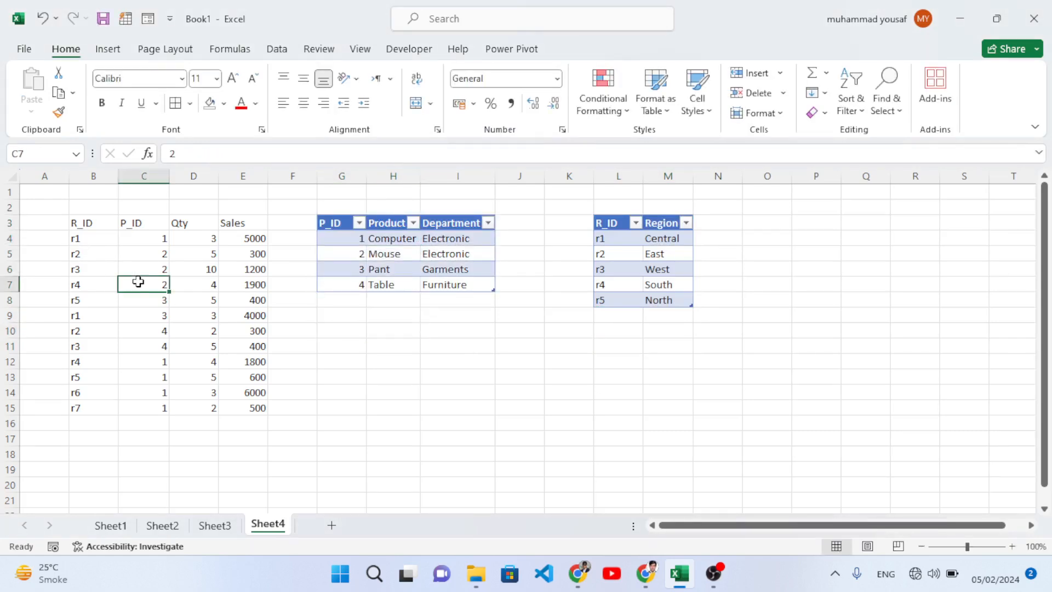
{"action": "key", "text": "ctrl+t"}
{"action": "left_click", "coordinate": [378, 329]}
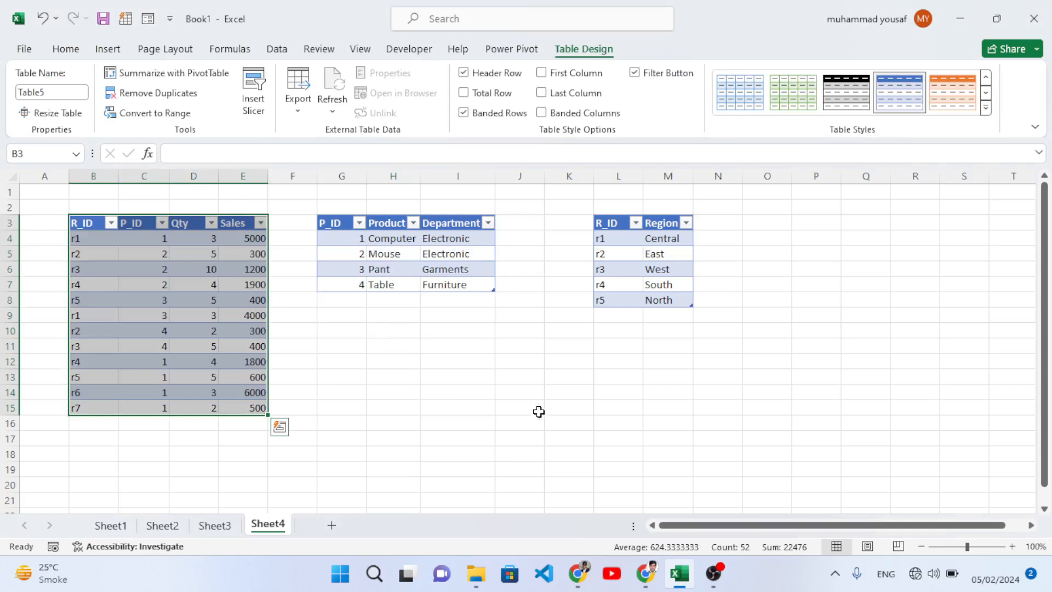
{"action": "left_click", "coordinate": [523, 403]}
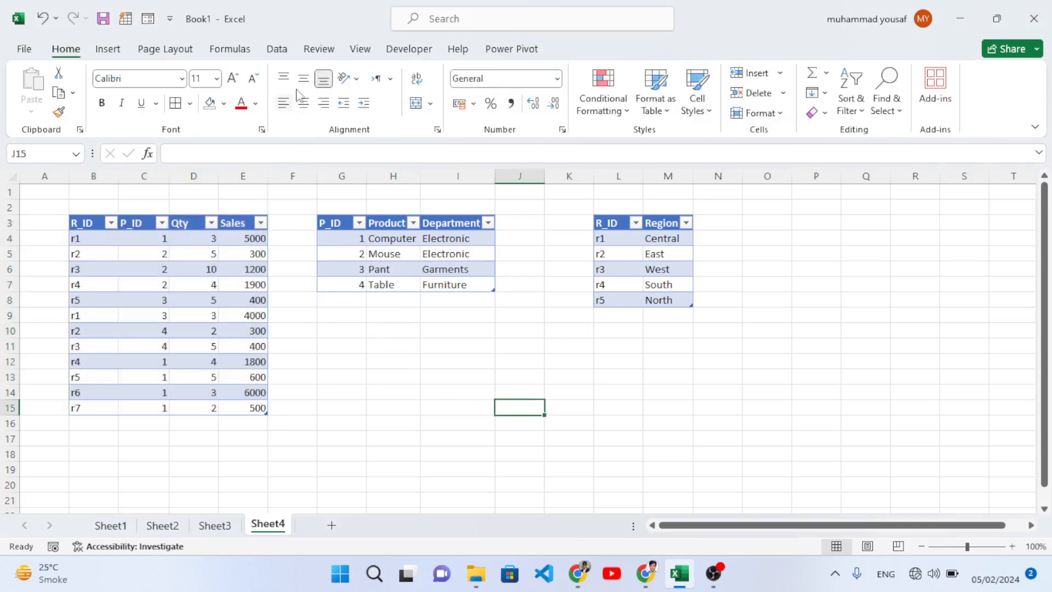
{"action": "left_click", "coordinate": [276, 54]}
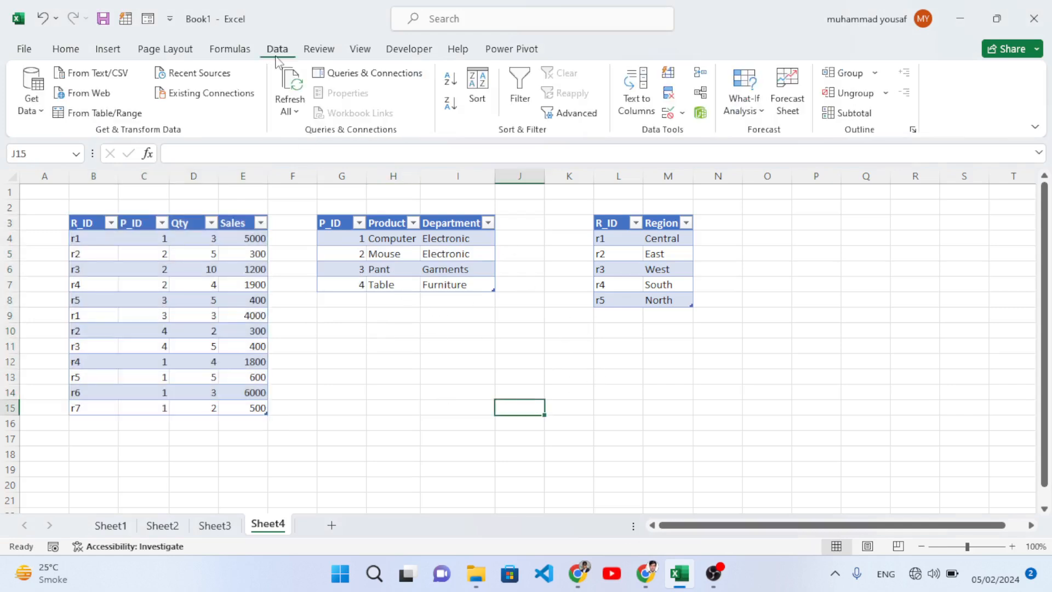
{"action": "left_click", "coordinate": [704, 101]}
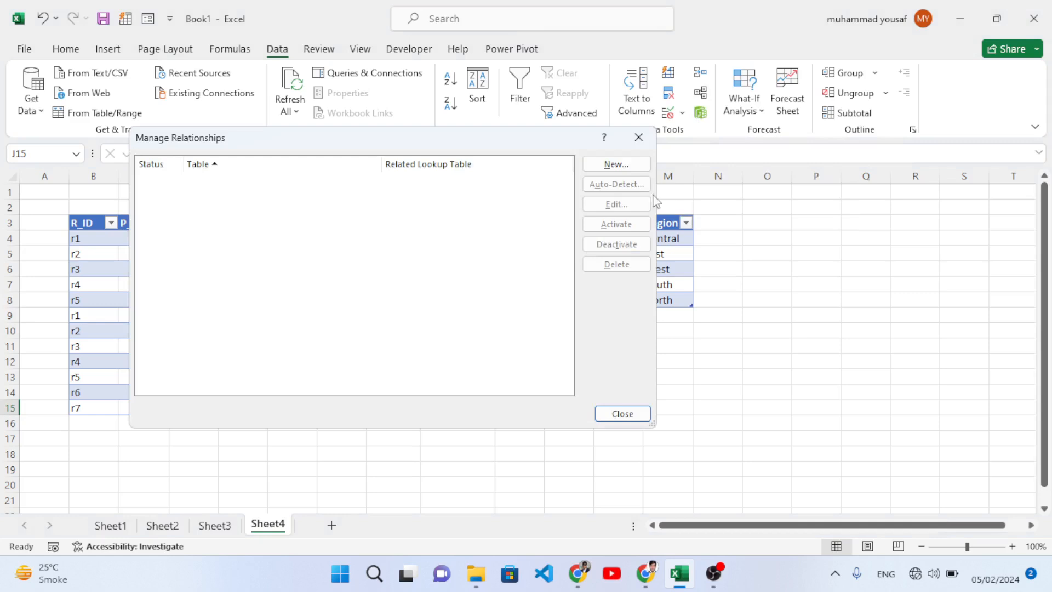
{"action": "left_click", "coordinate": [617, 164]}
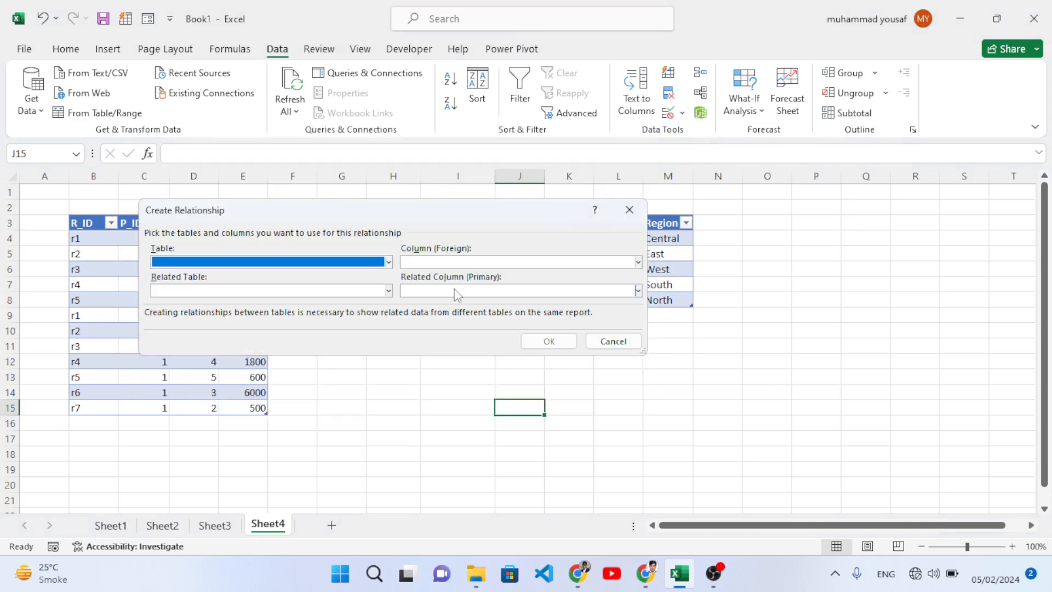
{"action": "left_click", "coordinate": [388, 263]}
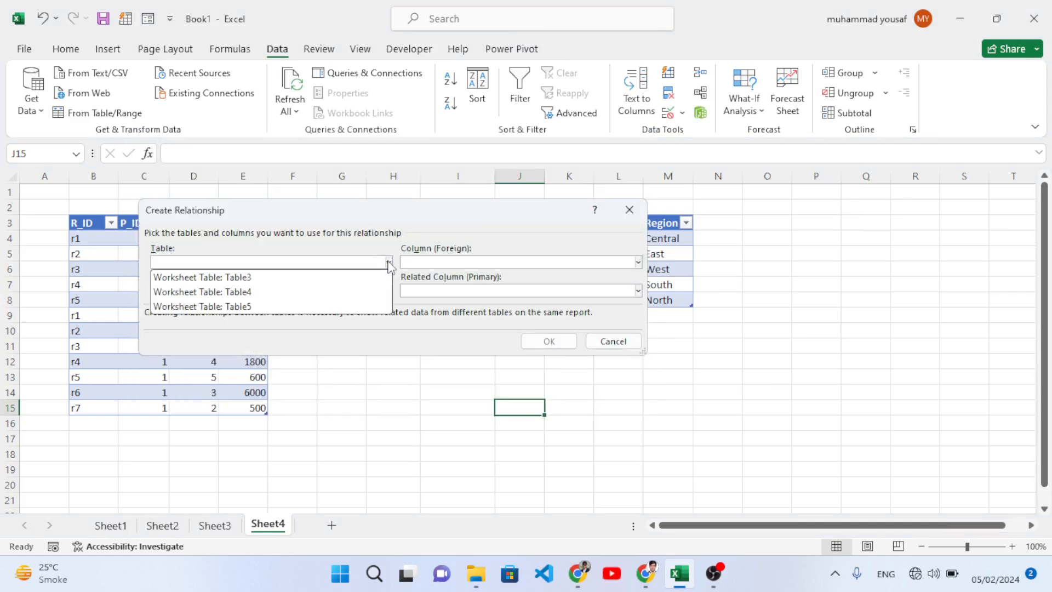
{"action": "left_click", "coordinate": [628, 210]}
{"action": "left_click", "coordinate": [614, 340]}
{"action": "left_click", "coordinate": [623, 413]}
Step: Rename the table holding the Qty and Sales columns as "sales"
{"action": "left_click", "coordinate": [104, 272]}
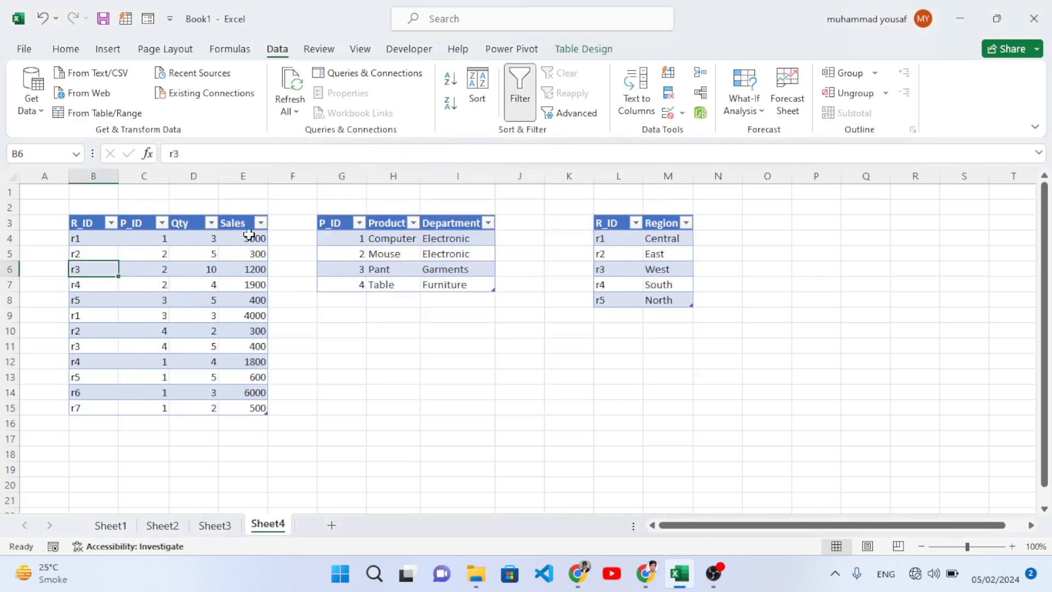
{"action": "left_click", "coordinate": [585, 50]}
{"action": "left_click", "coordinate": [61, 93]}
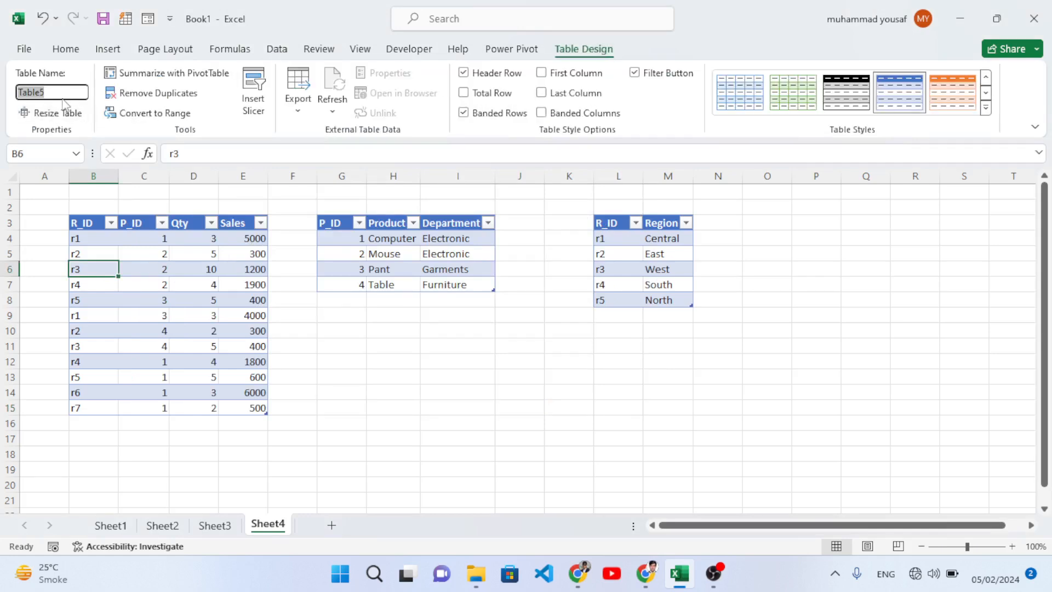
{"action": "type", "text": "sales"}
{"action": "key", "text": "Return"}
Step: Rename the table holding the Product and Department columns as "category"
{"action": "left_click", "coordinate": [451, 252]}
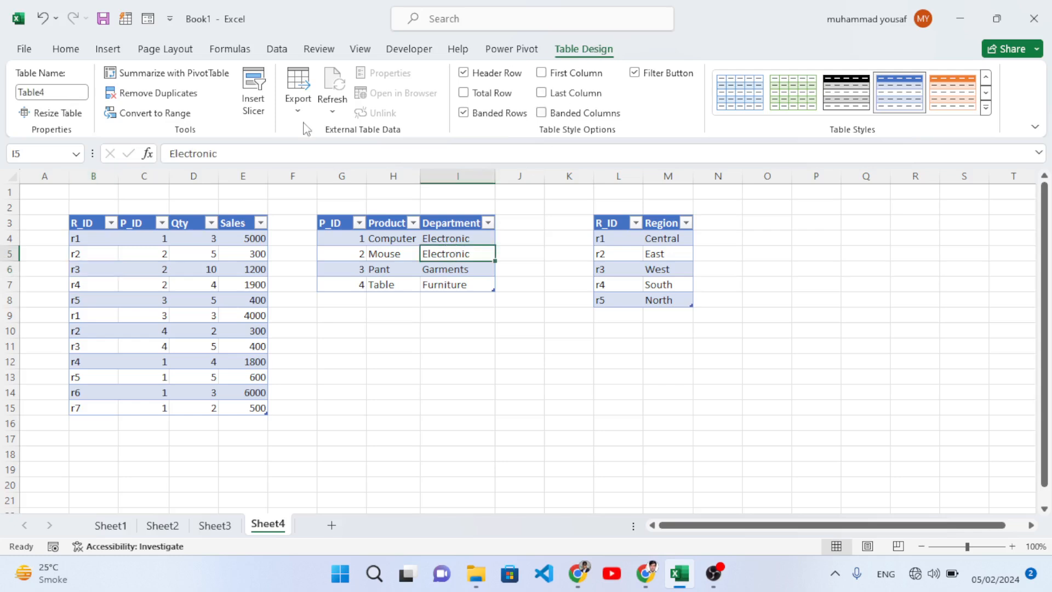
{"action": "left_click", "coordinate": [52, 93]}
{"action": "type", "text": "ateg"}
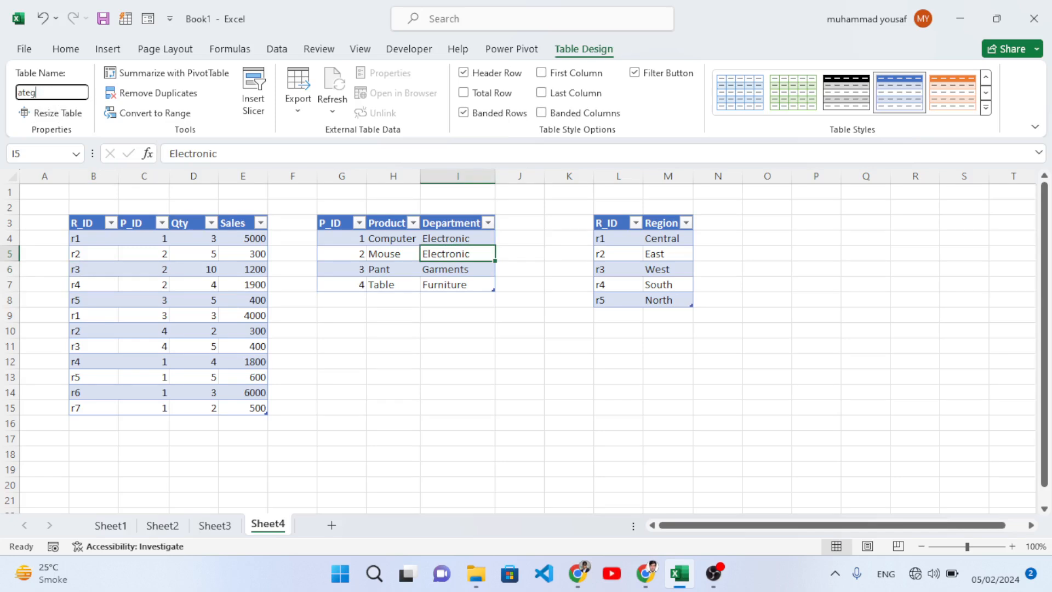
{"action": "type", "text": "ory"}
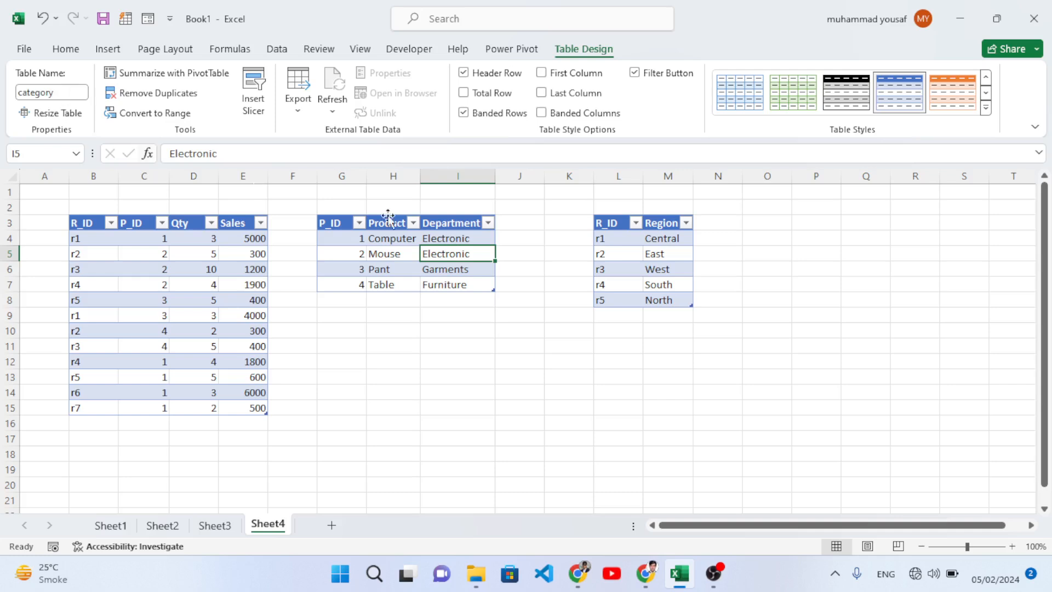
Step: Rename the table holding the Region column as "region"
{"action": "left_click", "coordinate": [656, 253]}
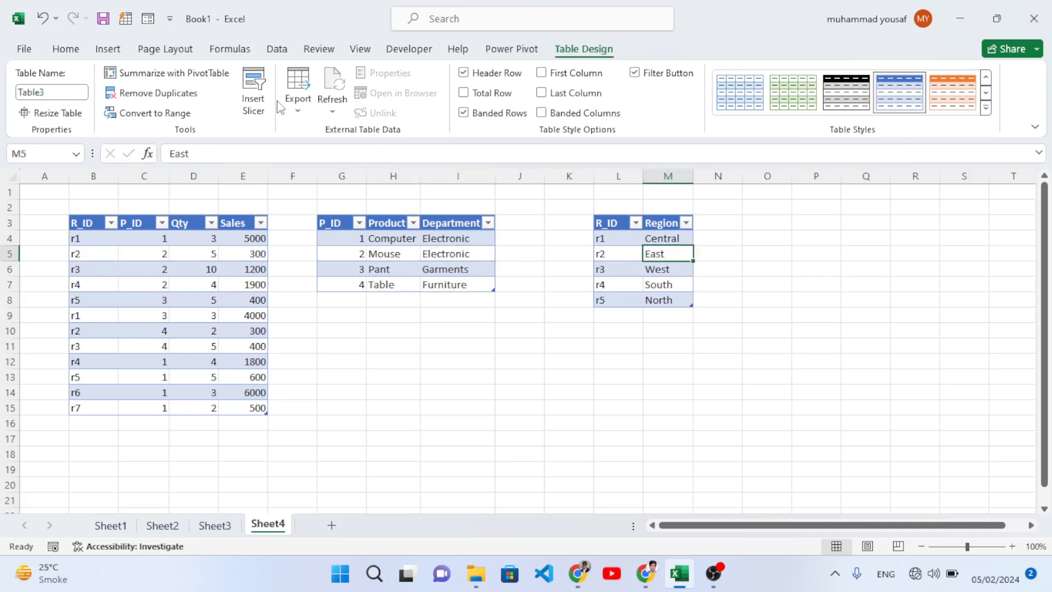
{"action": "left_click", "coordinate": [64, 95]}
{"action": "type", "text": "region"}
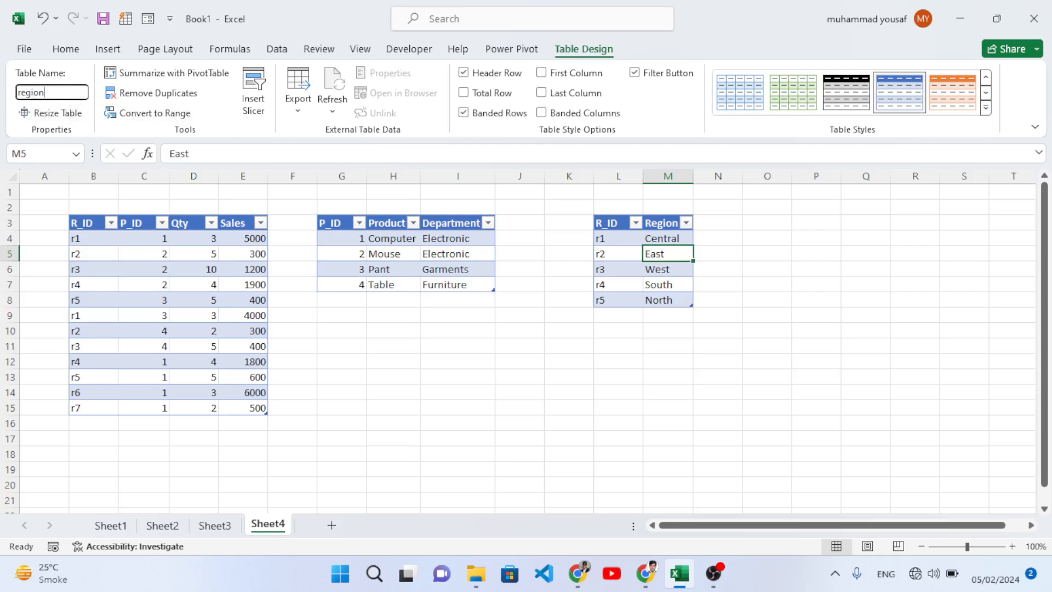
{"action": "key", "text": "Return"}
Step: Start a new table relationship using the sales worksheet table with P_ID as its foreign column
{"action": "left_click", "coordinate": [228, 299]}
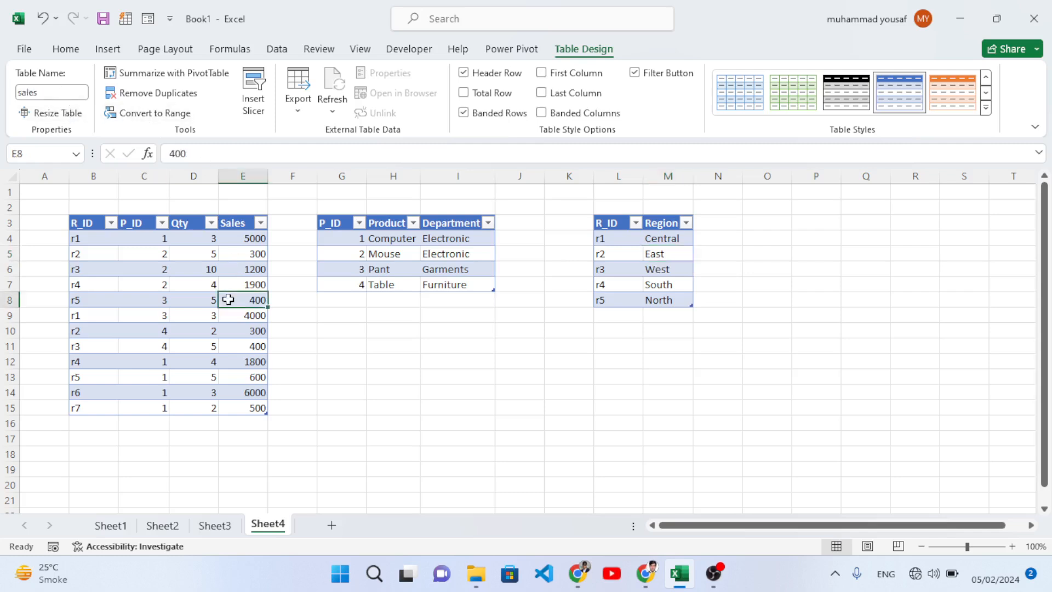
{"action": "left_click", "coordinate": [284, 54]}
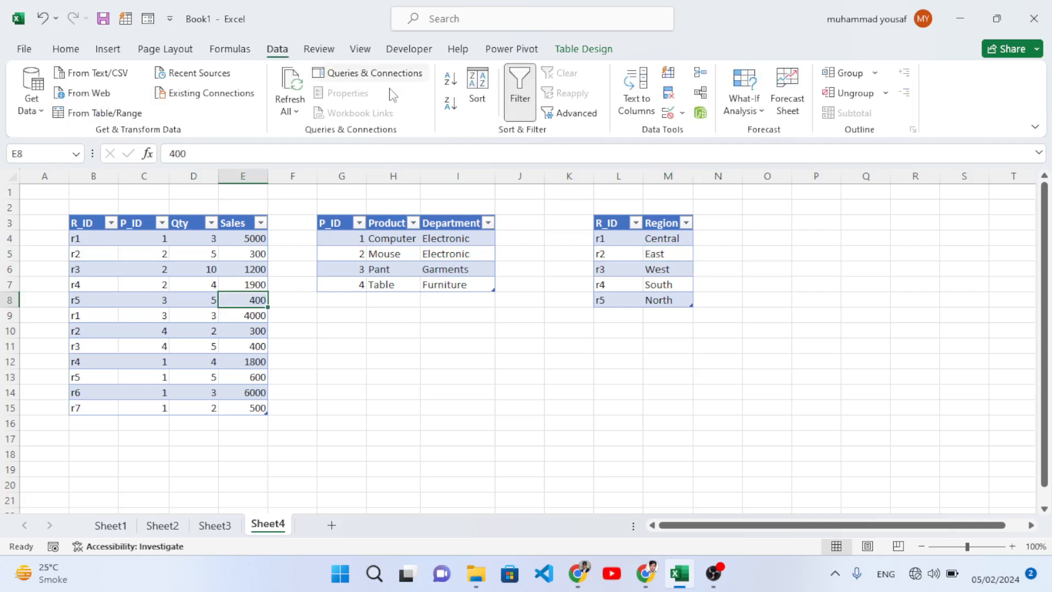
{"action": "left_click", "coordinate": [700, 92]}
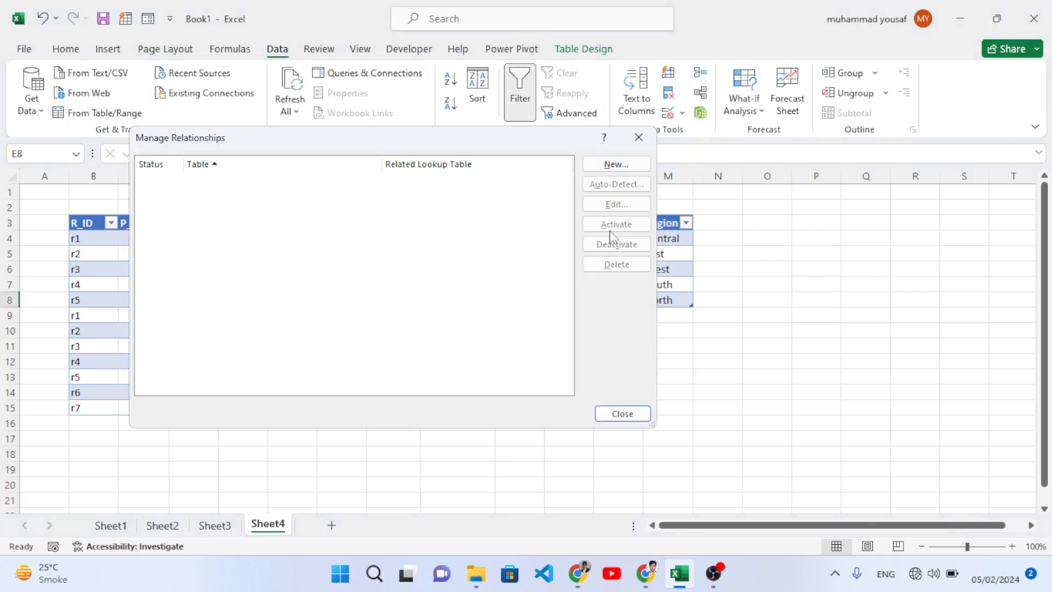
{"action": "left_click", "coordinate": [615, 164]}
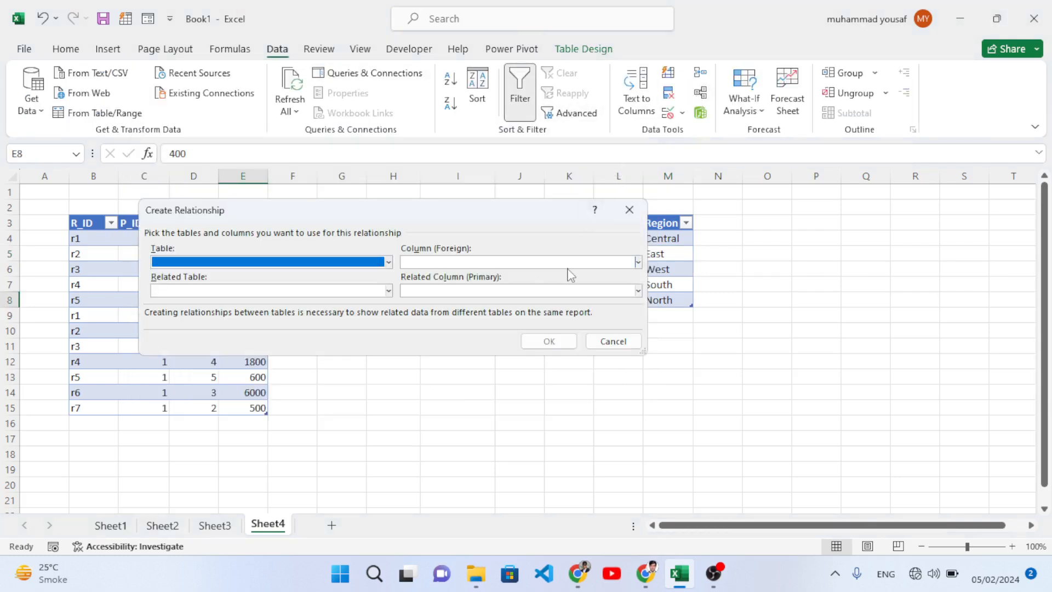
{"action": "left_click", "coordinate": [388, 262]}
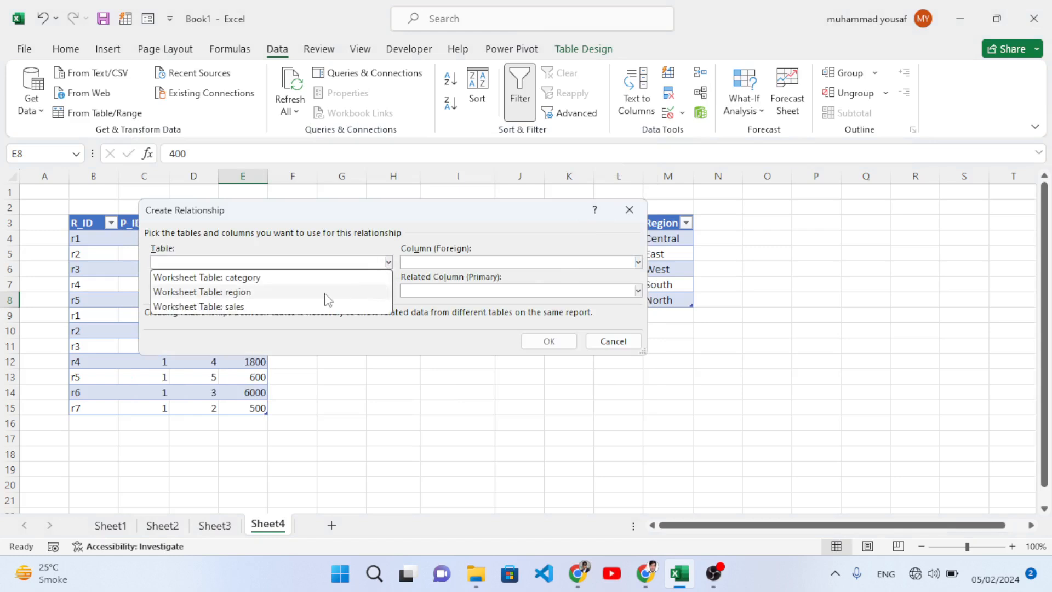
{"action": "left_click", "coordinate": [262, 306]}
{"action": "left_click_drag", "start_coordinate": [349, 212], "coordinate": [575, 1]}
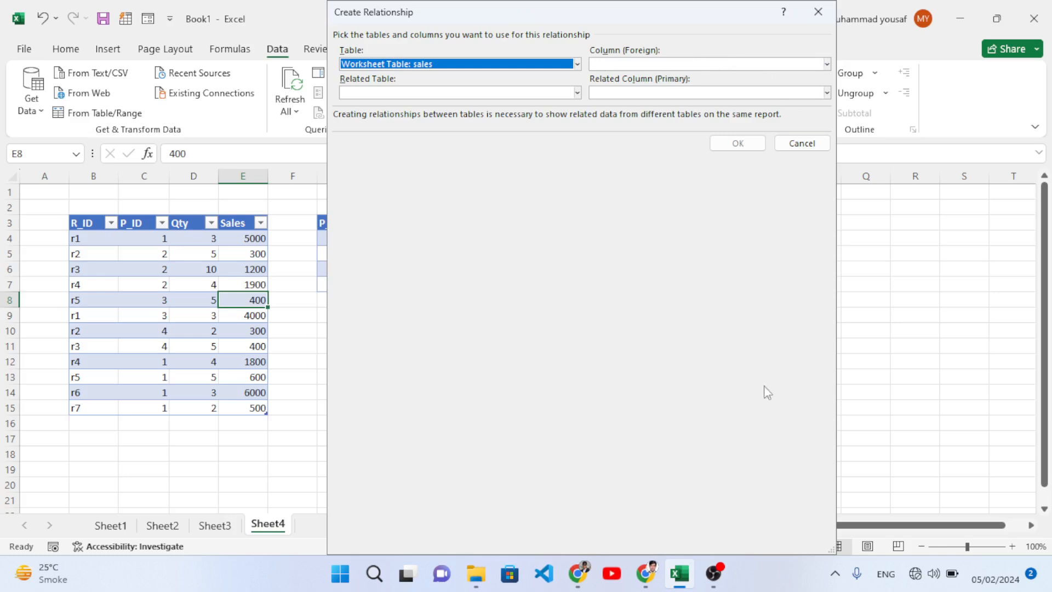
{"action": "left_click_drag", "start_coordinate": [698, 6], "coordinate": [719, 117]}
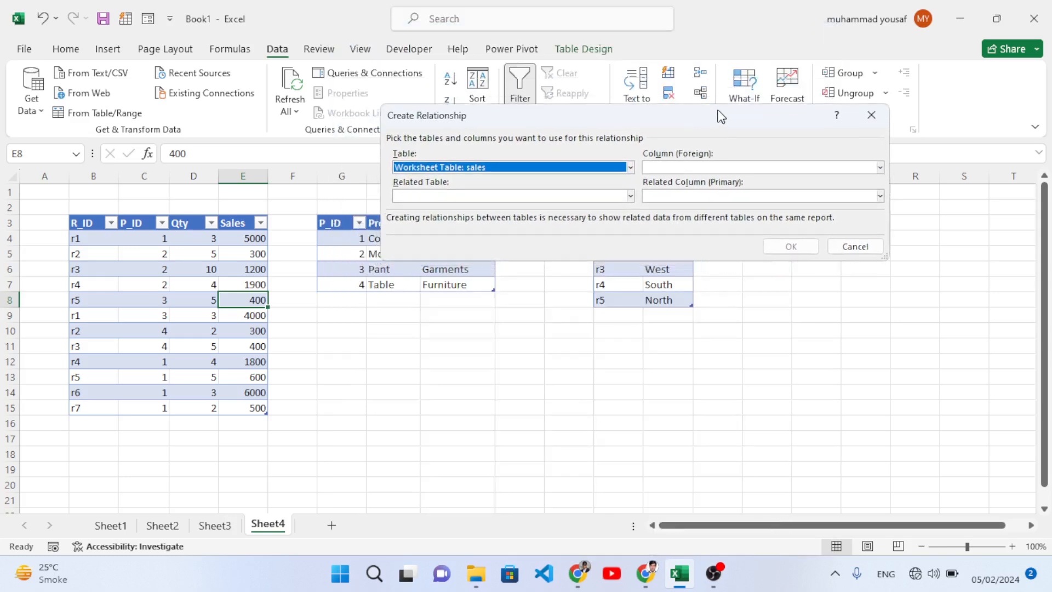
{"action": "left_click", "coordinate": [880, 167]}
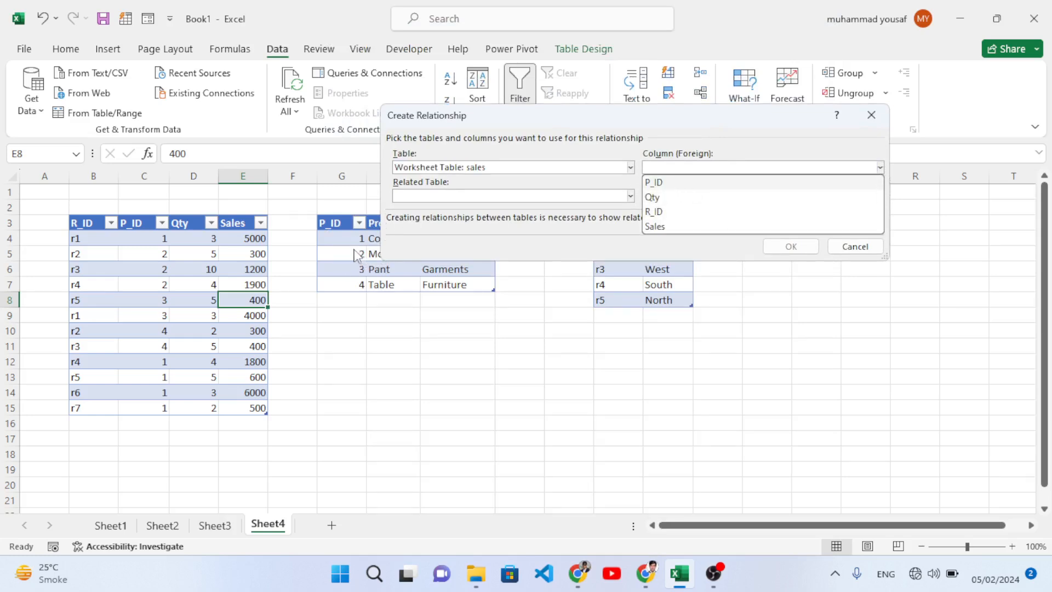
{"action": "left_click", "coordinate": [659, 184]}
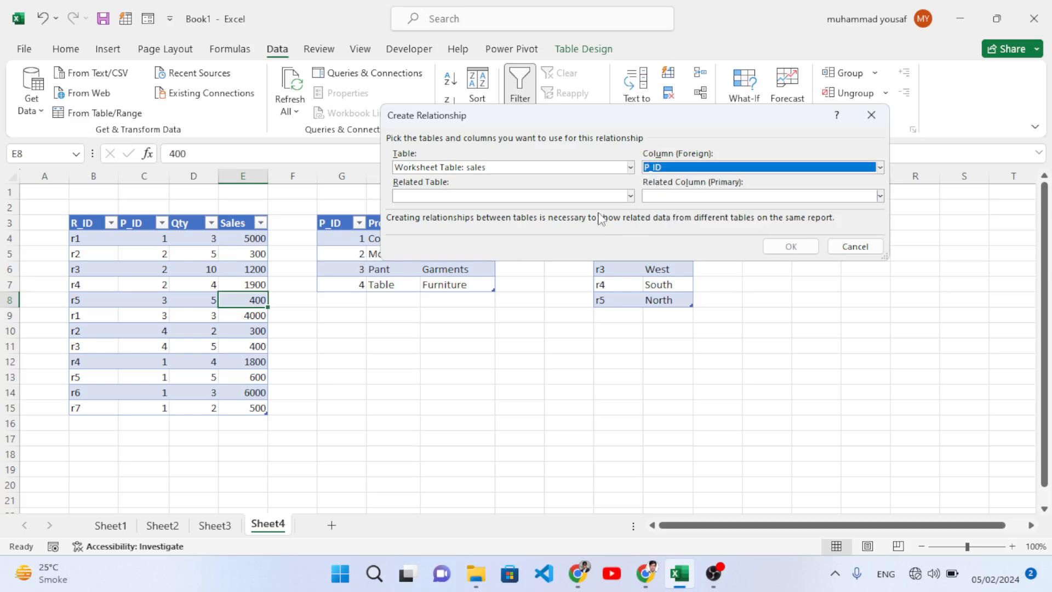
Step: Set the category table's P_ID as the related primary column and create the relationship
{"action": "left_click", "coordinate": [554, 198]}
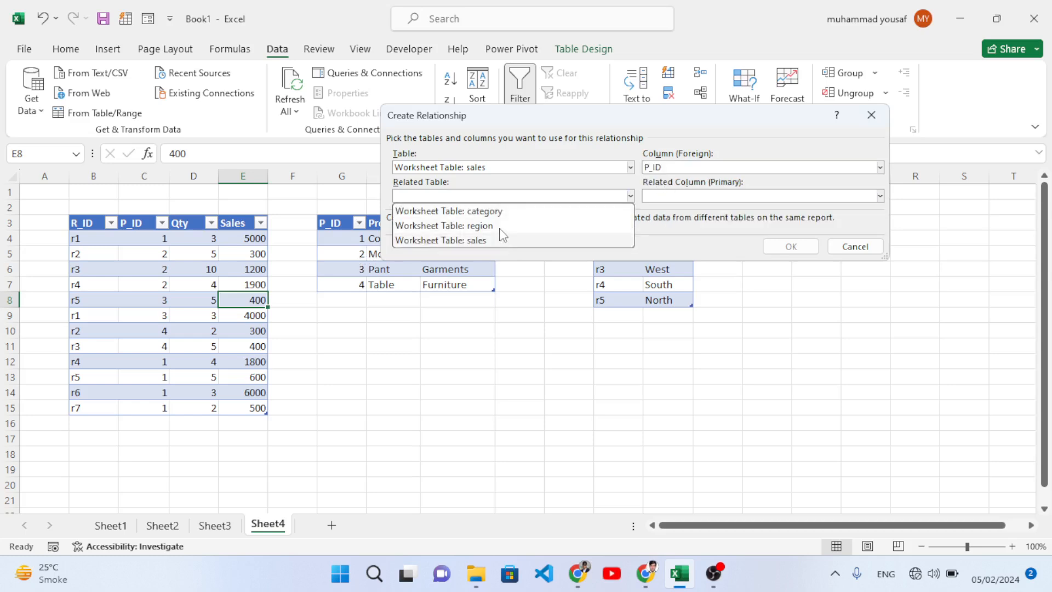
{"action": "left_click", "coordinate": [500, 212]}
{"action": "left_click", "coordinate": [722, 196]}
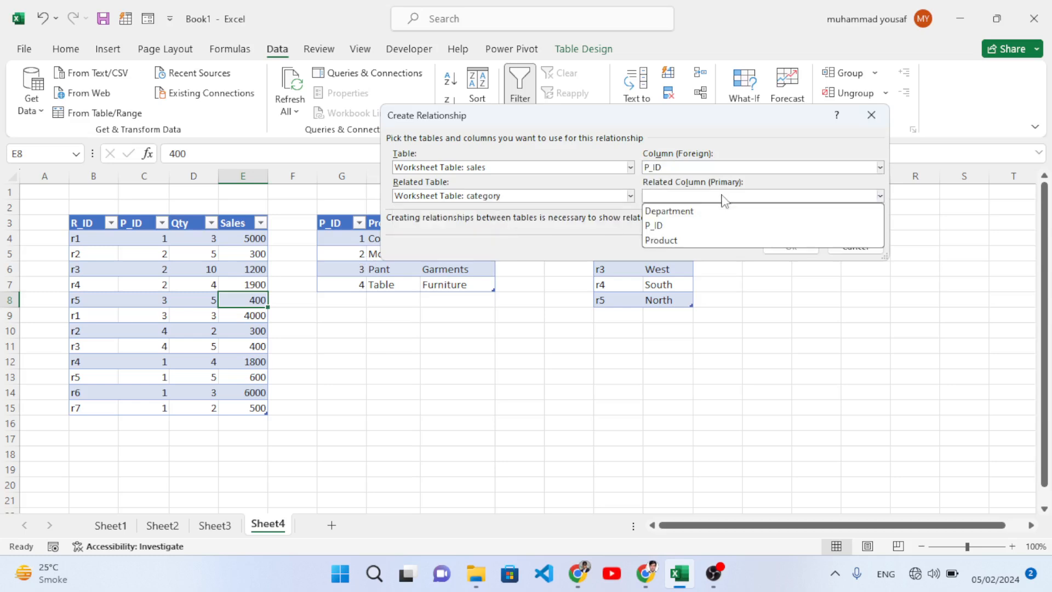
{"action": "left_click", "coordinate": [678, 226]}
{"action": "left_click", "coordinate": [789, 246]}
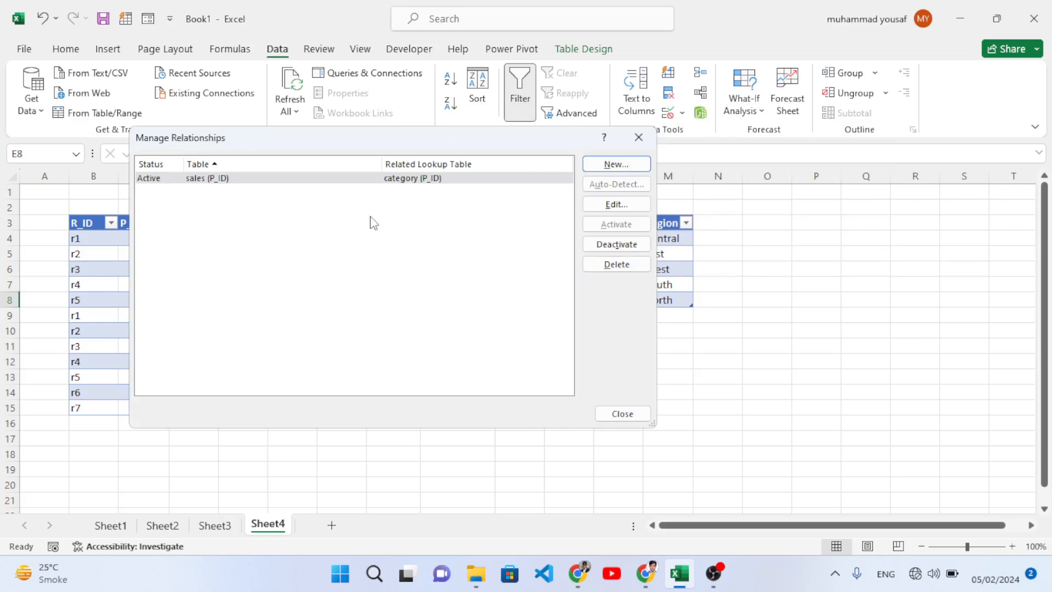
Step: Create a second relationship from the sales table's R_ID to the region table's R_ID, and finish managing relationships
{"action": "left_click", "coordinate": [614, 164]}
{"action": "left_click", "coordinate": [629, 167]}
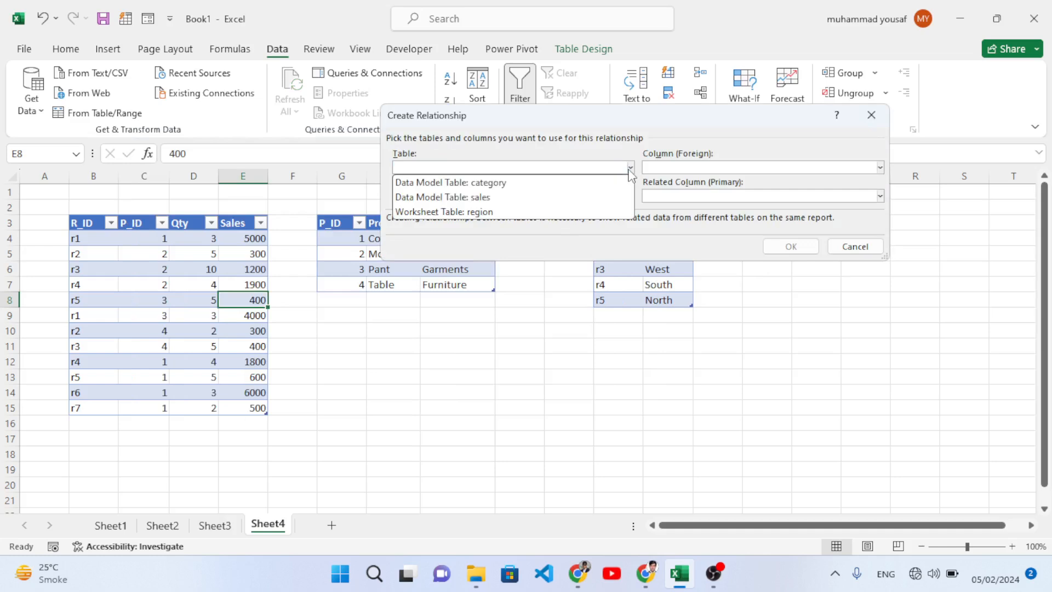
{"action": "left_click", "coordinate": [527, 197]}
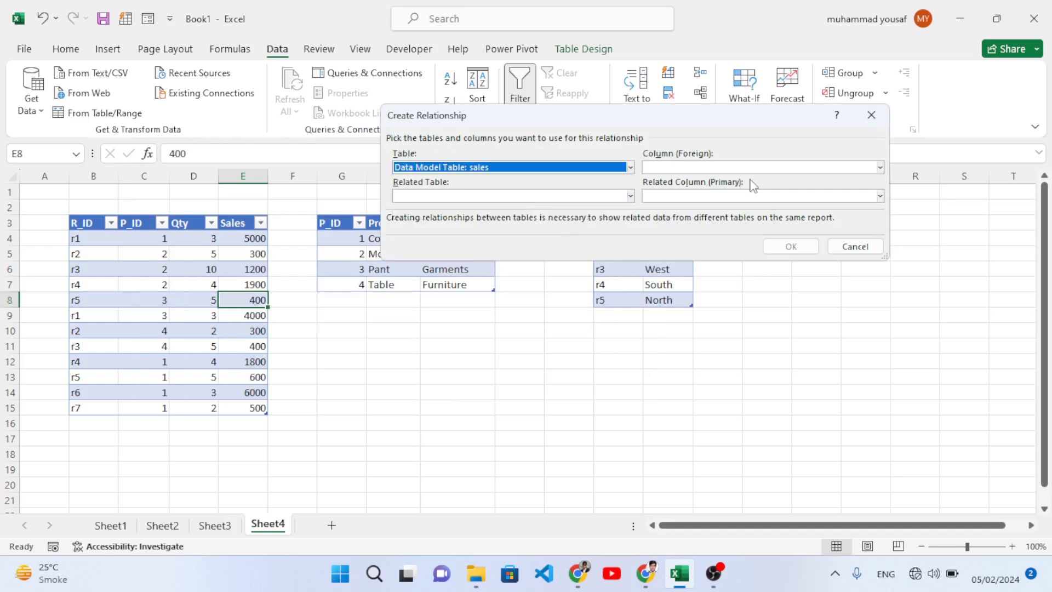
{"action": "left_click", "coordinate": [880, 167]}
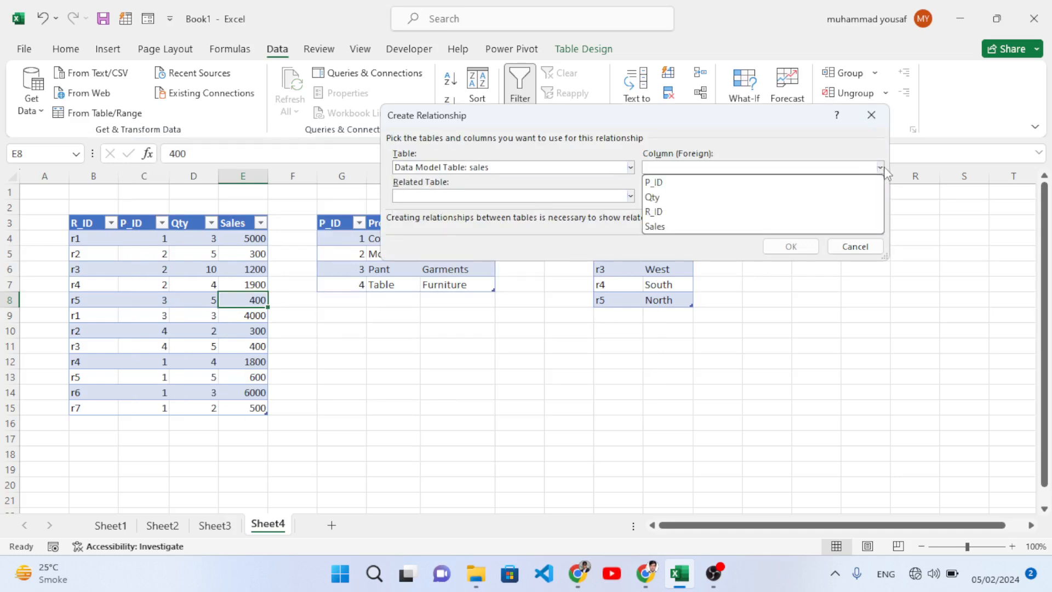
{"action": "left_click", "coordinate": [677, 213]}
{"action": "left_click", "coordinate": [631, 196]}
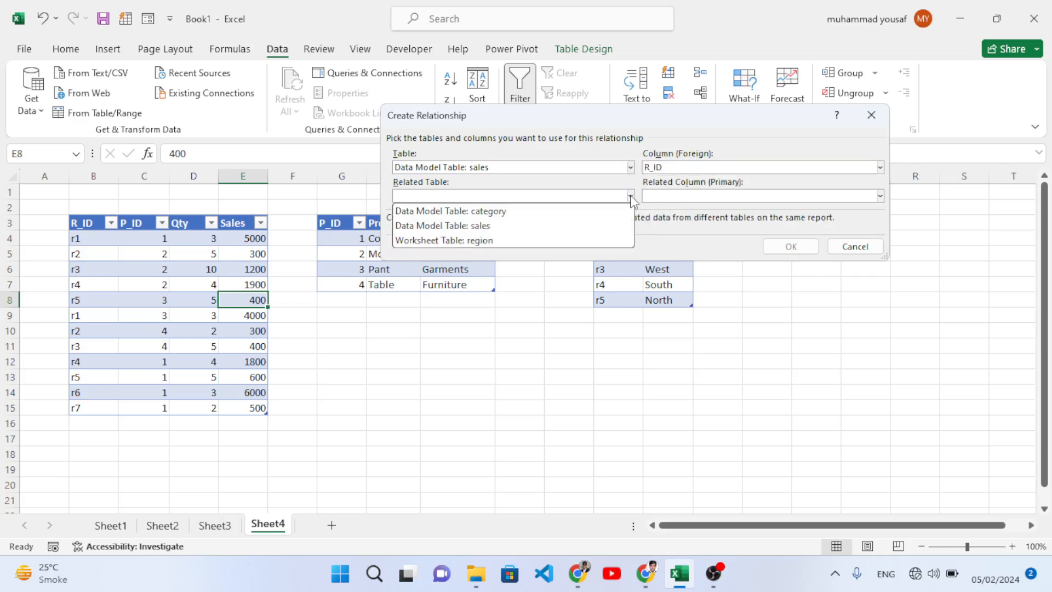
{"action": "left_click", "coordinate": [509, 241]}
{"action": "left_click", "coordinate": [879, 196]}
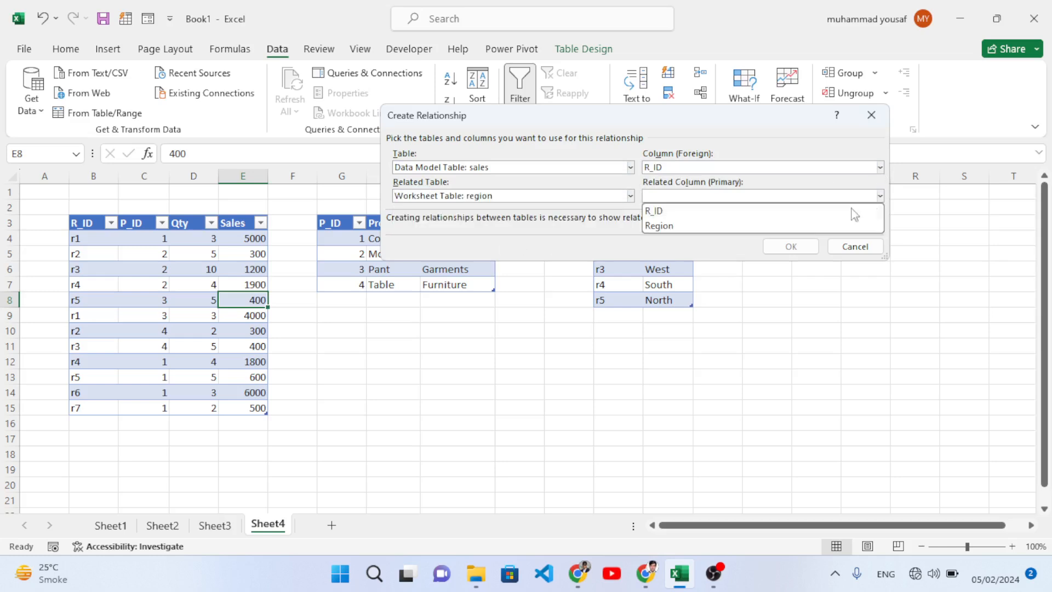
{"action": "left_click", "coordinate": [700, 214]}
{"action": "left_click", "coordinate": [791, 246]}
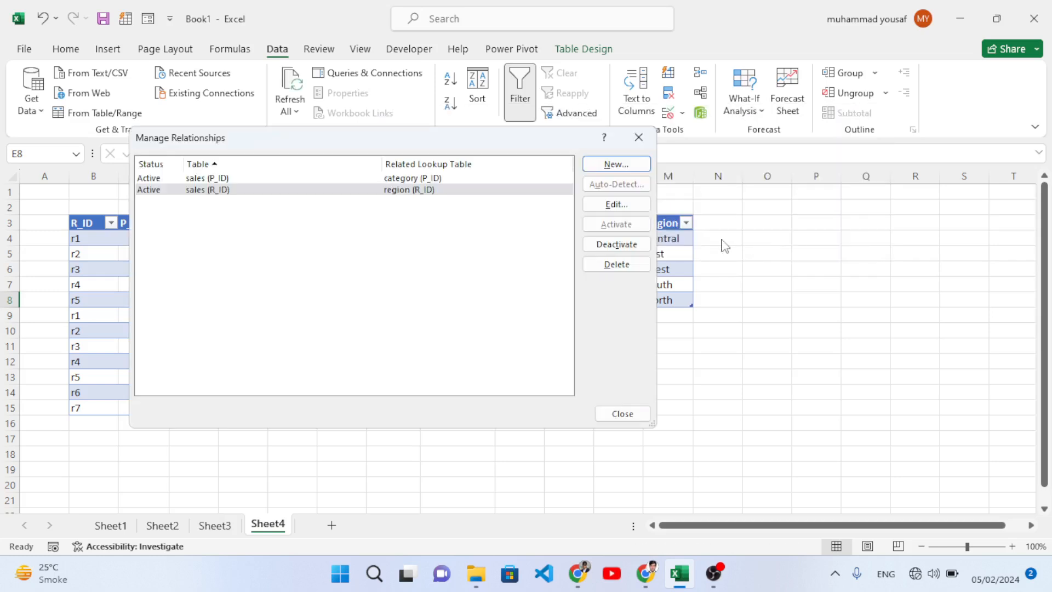
{"action": "left_click", "coordinate": [620, 413]}
Step: Insert a PivotTable from the Data Model on the existing worksheet at cell H10 of Sheet4
{"action": "left_click", "coordinate": [420, 361]}
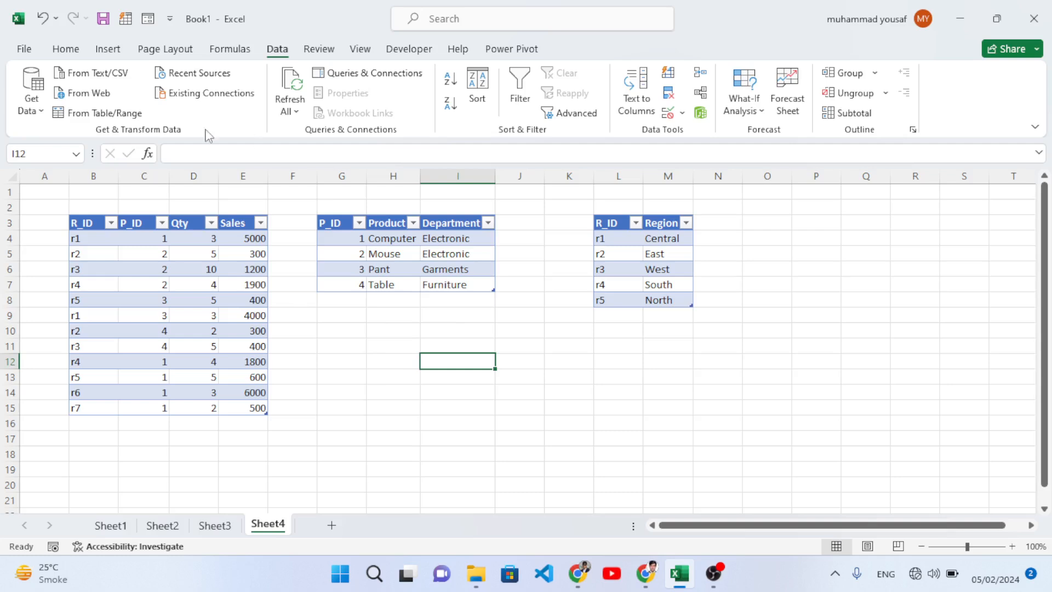
{"action": "left_click", "coordinate": [105, 49]}
{"action": "left_click", "coordinate": [38, 90]}
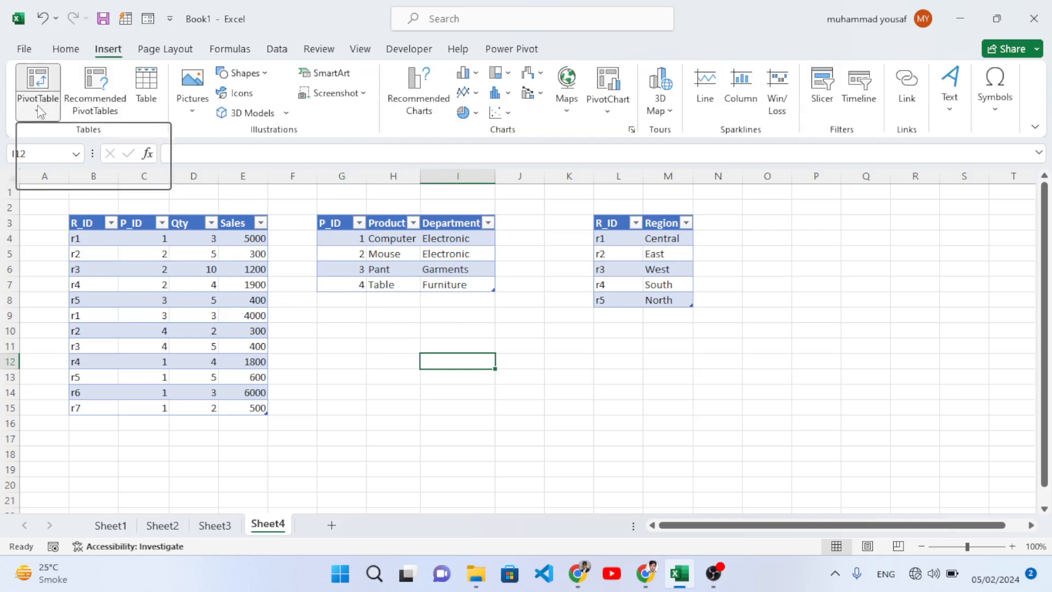
{"action": "left_click", "coordinate": [90, 178]}
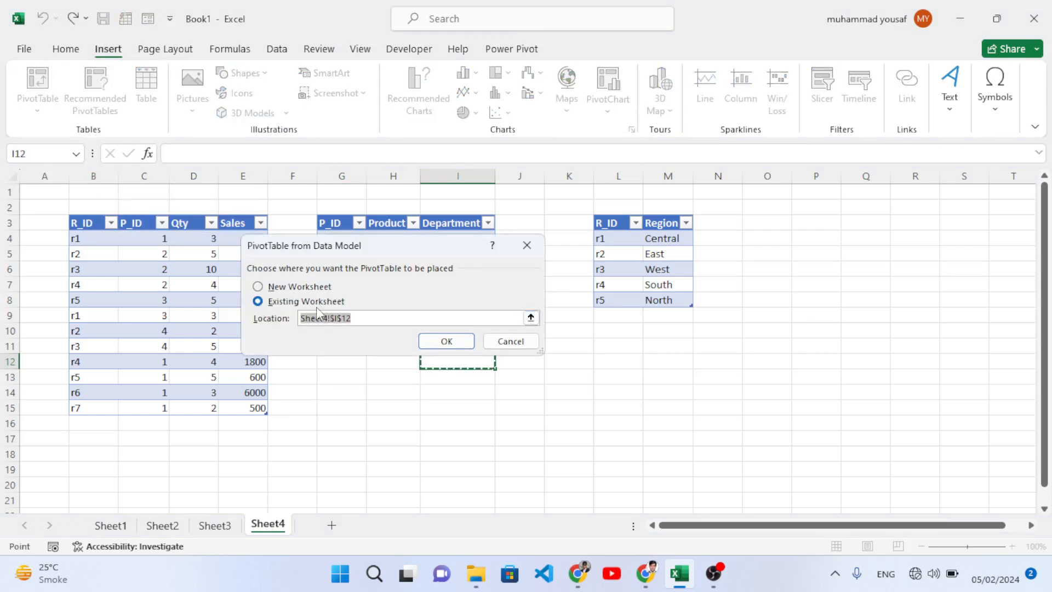
{"action": "left_click_drag", "start_coordinate": [418, 237], "coordinate": [373, 232]}
{"action": "double_click", "coordinate": [378, 232]}
{"action": "left_click_drag", "start_coordinate": [427, 9], "coordinate": [346, 170]}
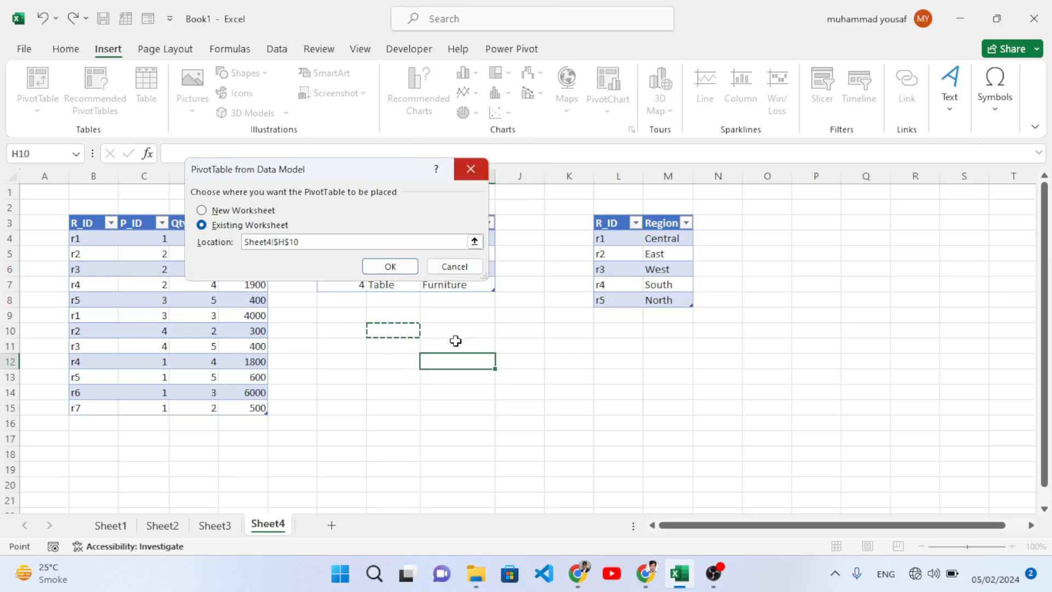
{"action": "left_click", "coordinate": [390, 267]}
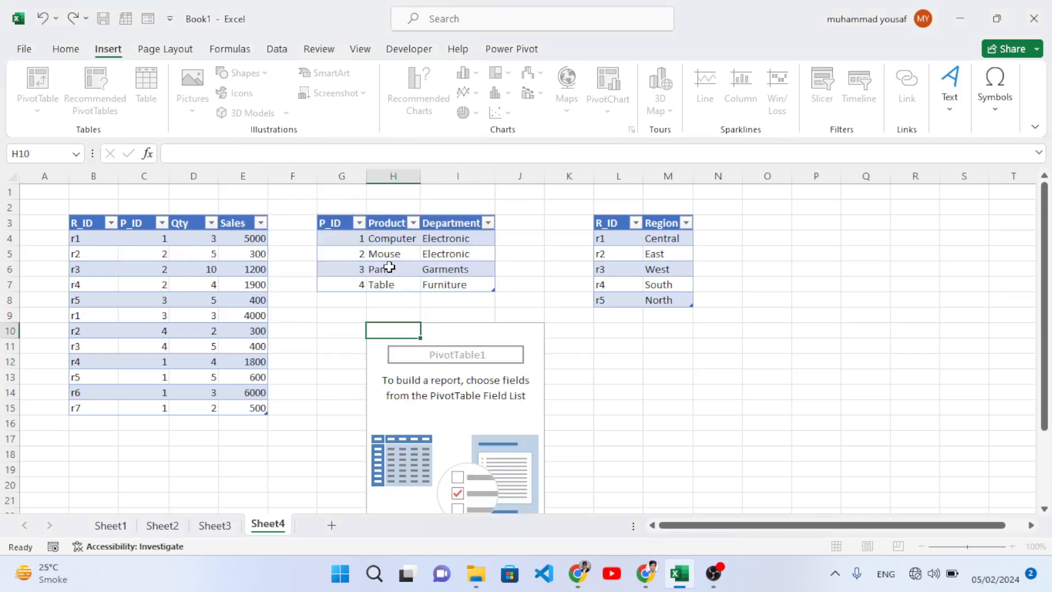
{"action": "scroll", "coordinate": [573, 375], "scroll_direction": "down", "scroll_amount": 1}
{"action": "scroll", "coordinate": [573, 376], "scroll_direction": "down", "scroll_amount": 1}
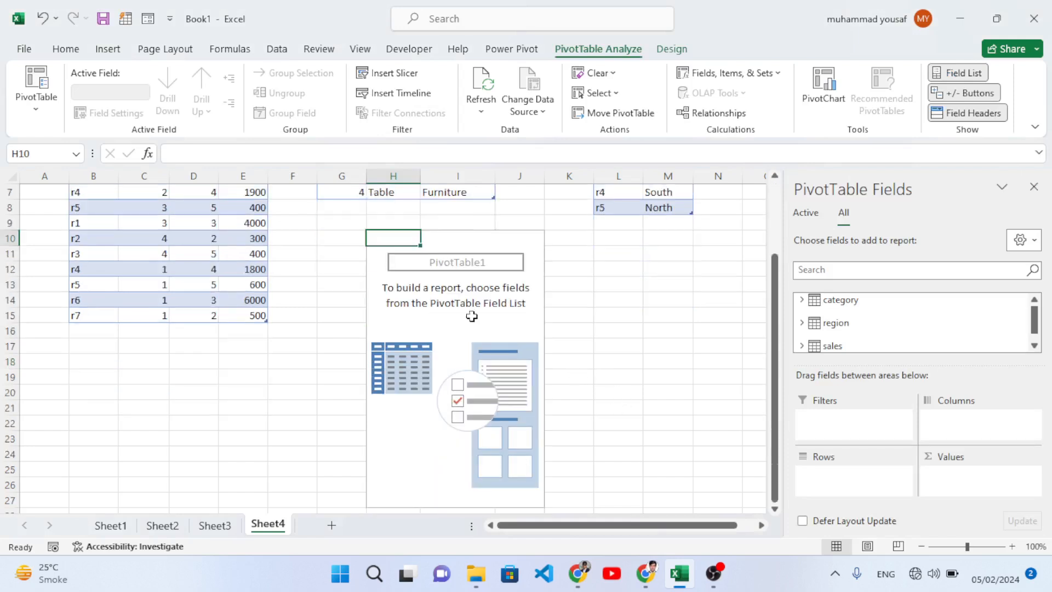
{"action": "scroll", "coordinate": [457, 327], "scroll_direction": "up", "scroll_amount": 1}
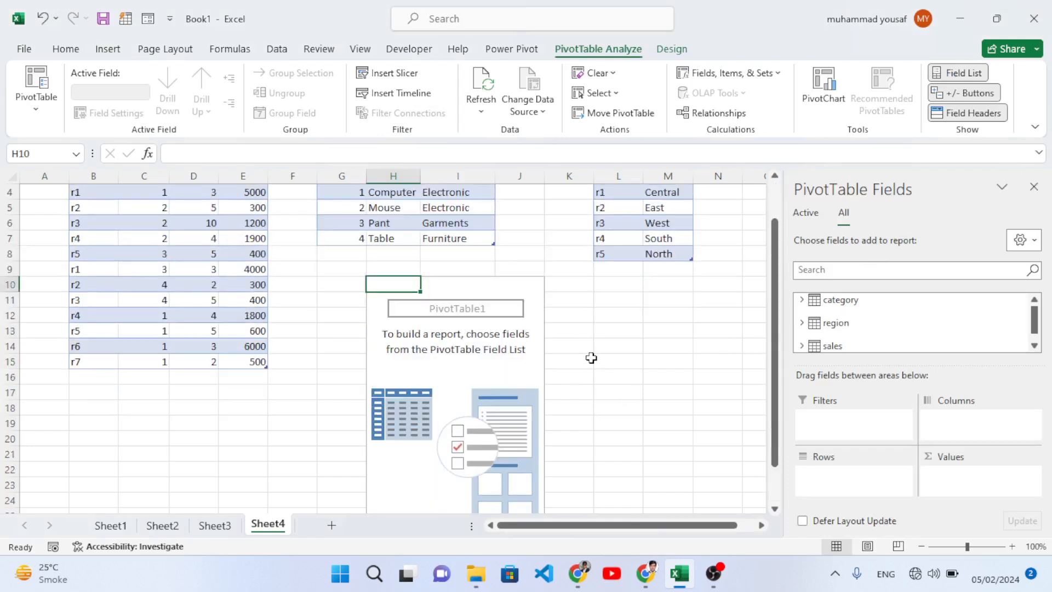
{"action": "scroll", "coordinate": [837, 328], "scroll_direction": "down", "scroll_amount": 1}
{"action": "scroll", "coordinate": [836, 326], "scroll_direction": "up", "scroll_amount": 1}
{"action": "scroll", "coordinate": [836, 323], "scroll_direction": "down", "scroll_amount": 1}
{"action": "scroll", "coordinate": [834, 315], "scroll_direction": "up", "scroll_amount": 1}
{"action": "scroll", "coordinate": [844, 339], "scroll_direction": "down", "scroll_amount": 1}
{"action": "scroll", "coordinate": [844, 340], "scroll_direction": "up", "scroll_amount": 1}
{"action": "scroll", "coordinate": [842, 340], "scroll_direction": "down", "scroll_amount": 1}
{"action": "scroll", "coordinate": [842, 341], "scroll_direction": "up", "scroll_amount": 1}
Step: Widen the PivotTable field pane and add the category table's Product field as row labels
{"action": "left_click_drag", "start_coordinate": [784, 312], "coordinate": [704, 310]}
{"action": "left_click", "coordinate": [725, 301]}
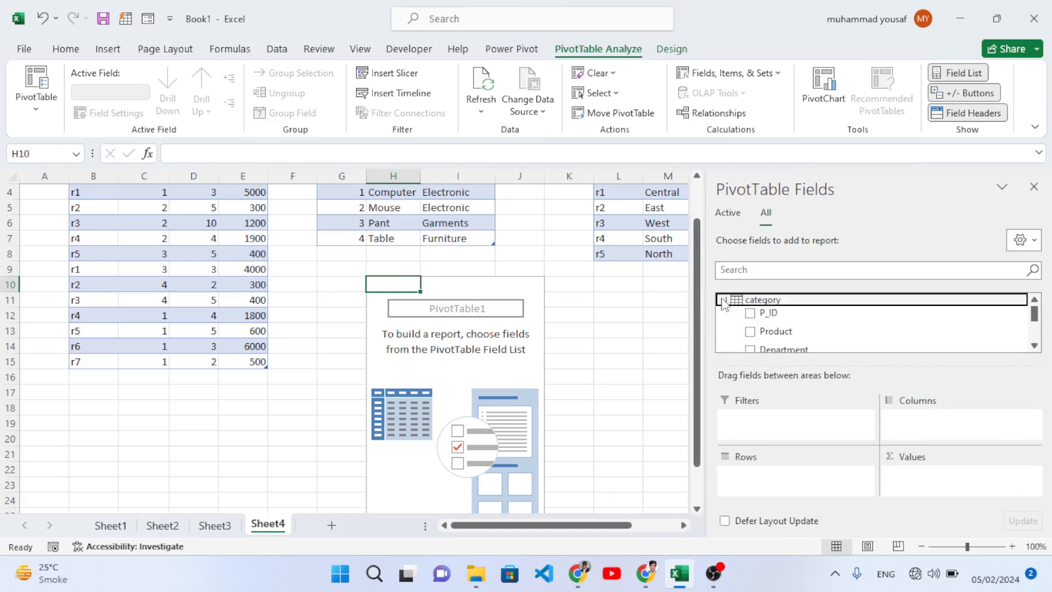
{"action": "left_click", "coordinate": [724, 301]}
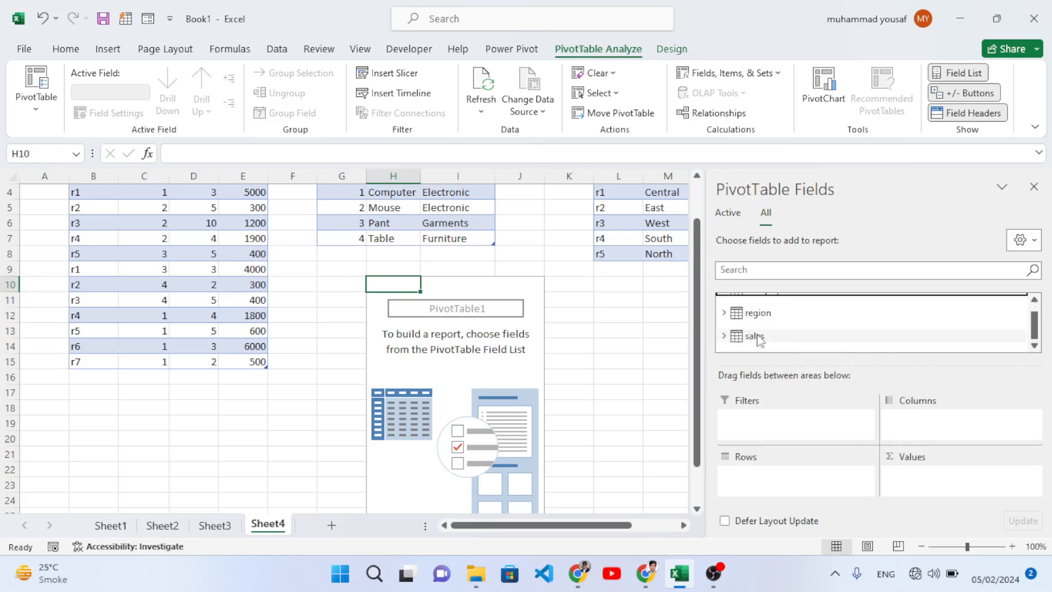
{"action": "left_click", "coordinate": [724, 300]}
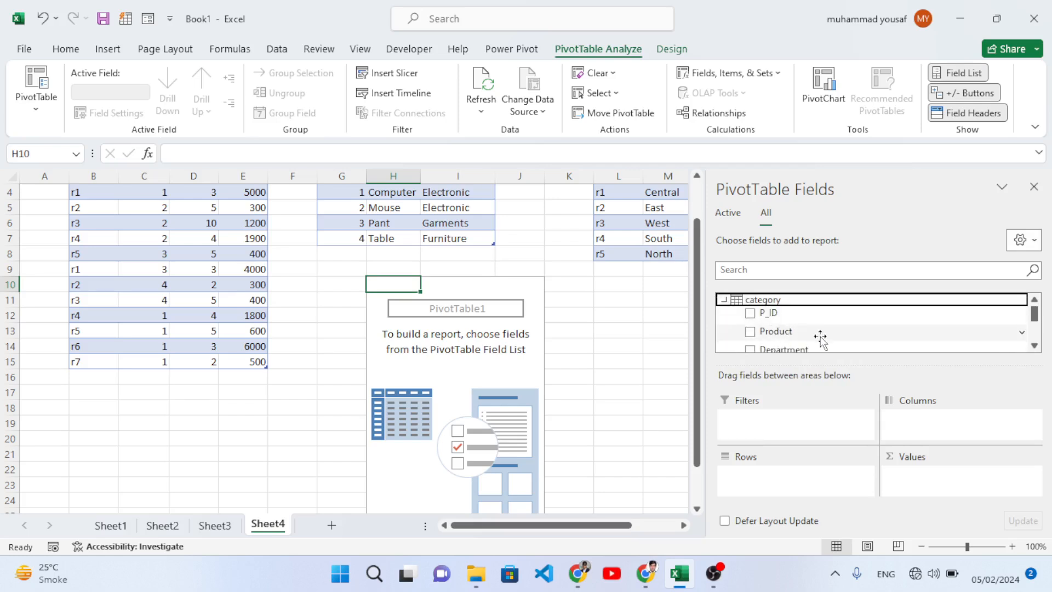
{"action": "left_click_drag", "start_coordinate": [783, 331], "coordinate": [786, 482]}
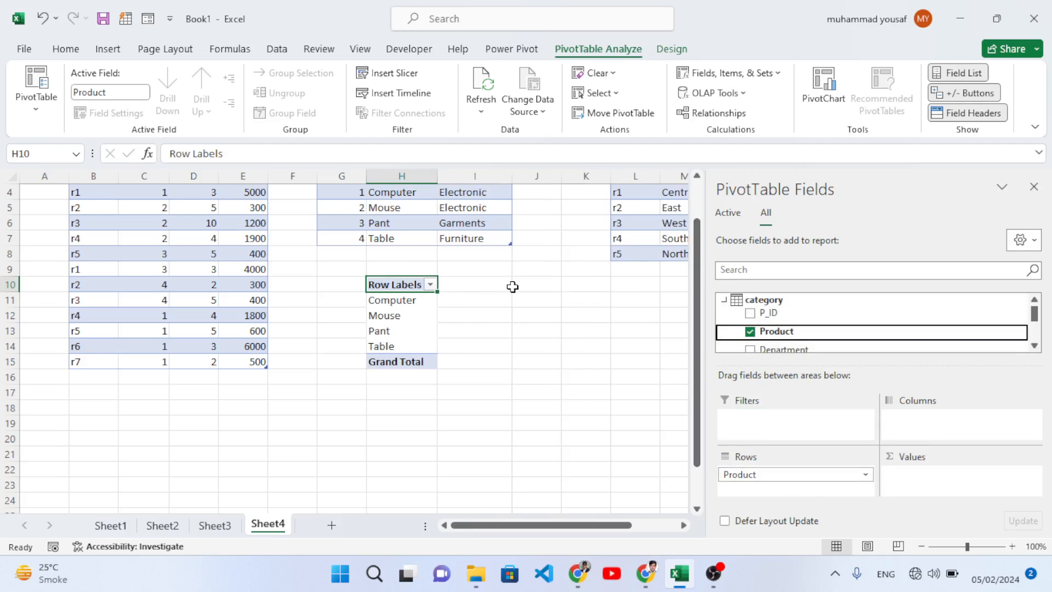
Step: Add the region table's Region field to the PivotTable as column labels
{"action": "scroll", "coordinate": [531, 300], "scroll_direction": "up", "scroll_amount": 1}
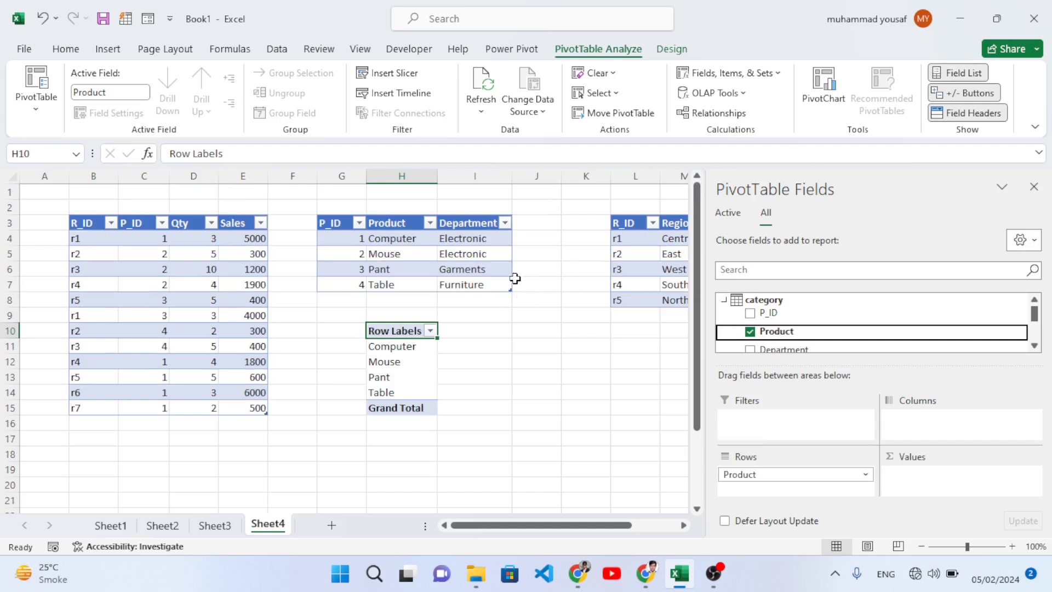
{"action": "scroll", "coordinate": [524, 276], "scroll_direction": "down", "scroll_amount": 1}
{"action": "scroll", "coordinate": [517, 307], "scroll_direction": "up", "scroll_amount": 1}
{"action": "scroll", "coordinate": [756, 346], "scroll_direction": "down", "scroll_amount": 1}
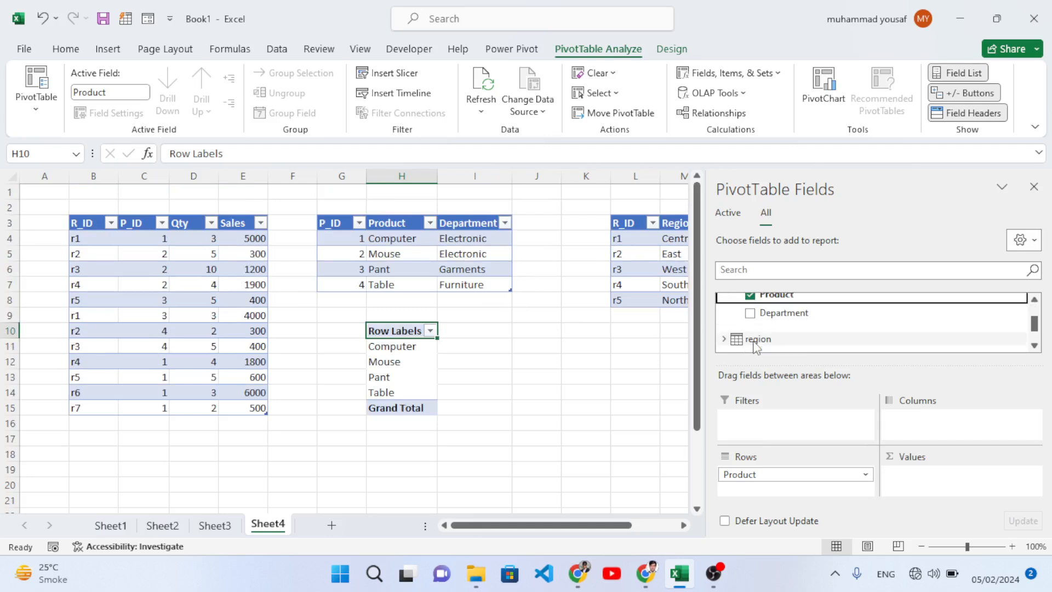
{"action": "scroll", "coordinate": [647, 307], "scroll_direction": "down", "scroll_amount": 1}
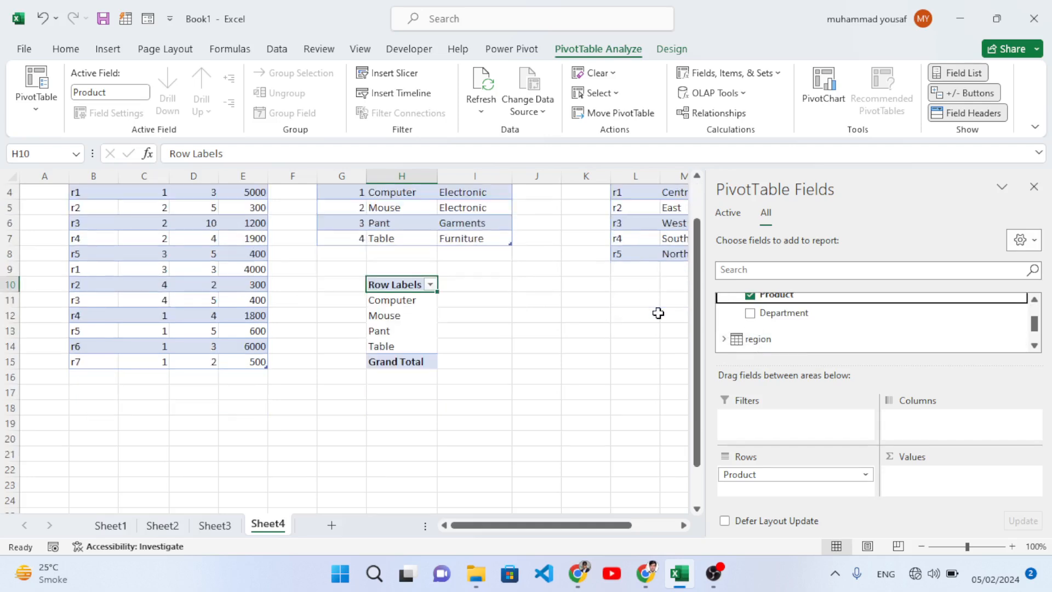
{"action": "left_click", "coordinate": [723, 340]}
{"action": "left_click_drag", "start_coordinate": [771, 345], "coordinate": [909, 430]}
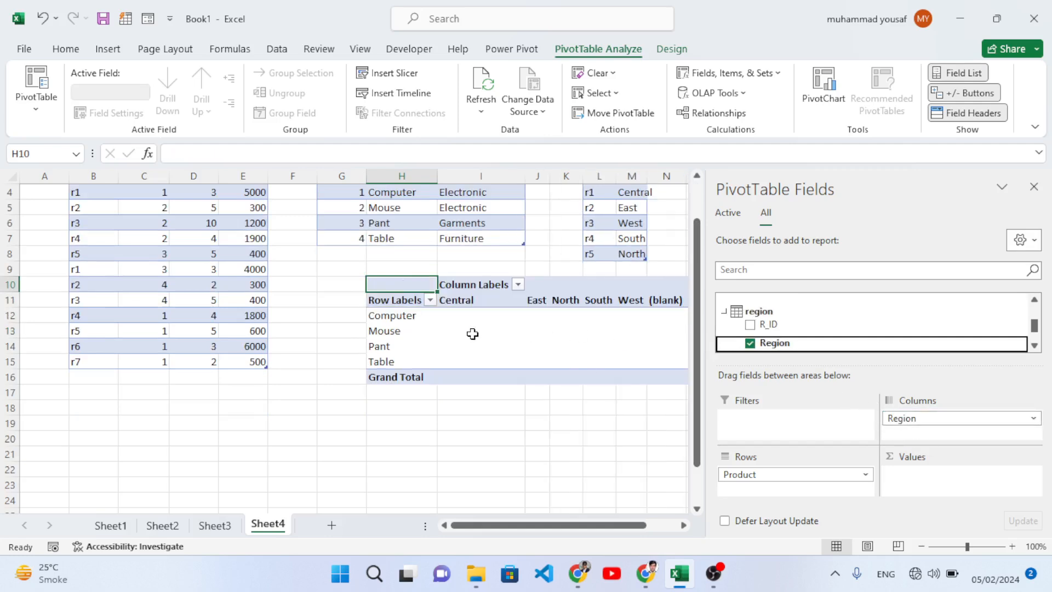
Step: Add the sales table's Sales field to the PivotTable values as a sum, and narrow the field pane
{"action": "scroll", "coordinate": [774, 332], "scroll_direction": "down", "scroll_amount": 1}
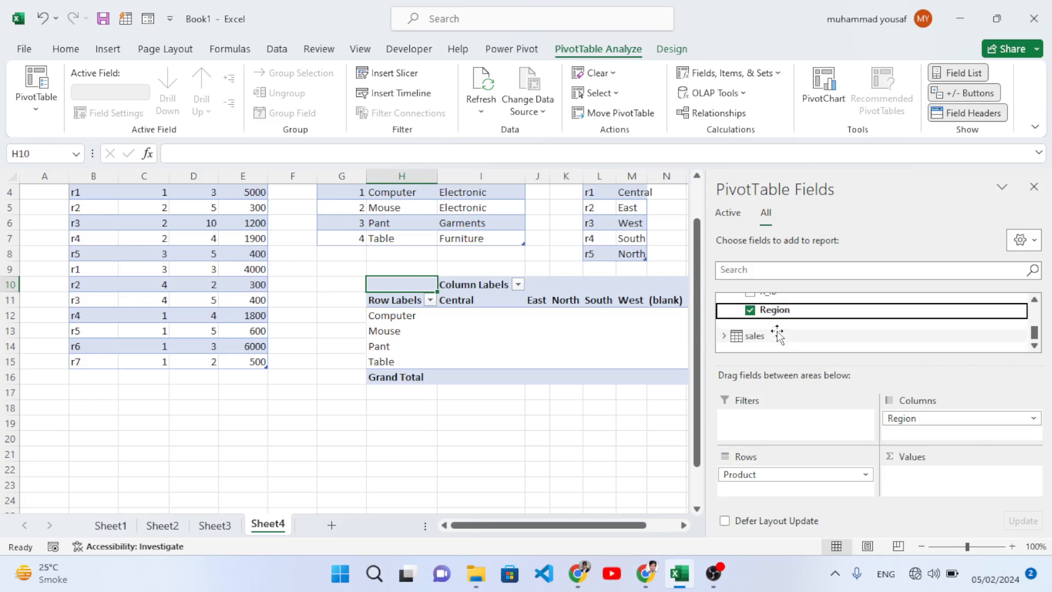
{"action": "left_click", "coordinate": [725, 336]}
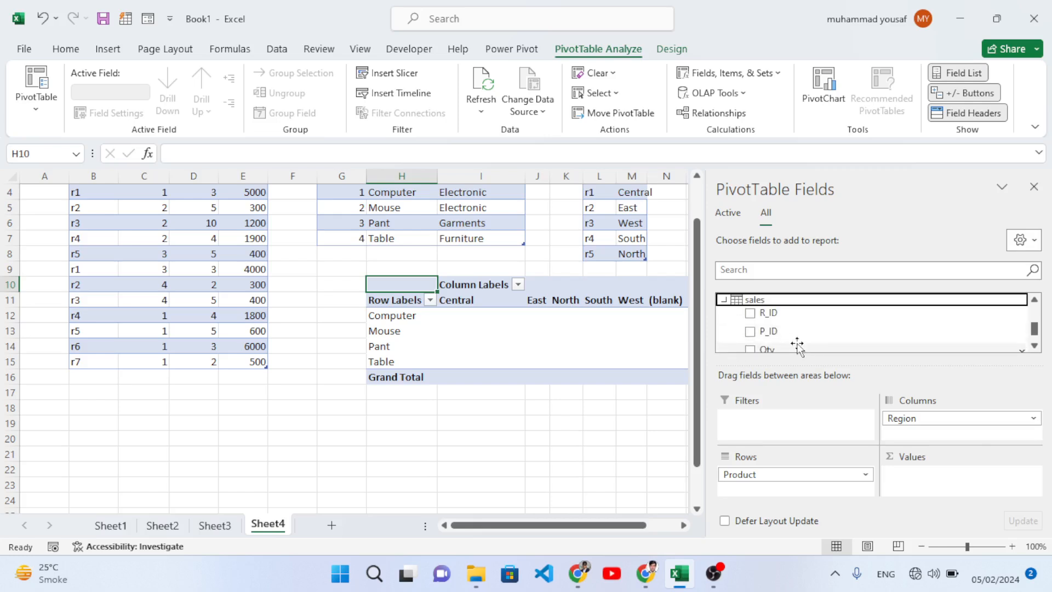
{"action": "left_click_drag", "start_coordinate": [769, 336], "coordinate": [904, 483]}
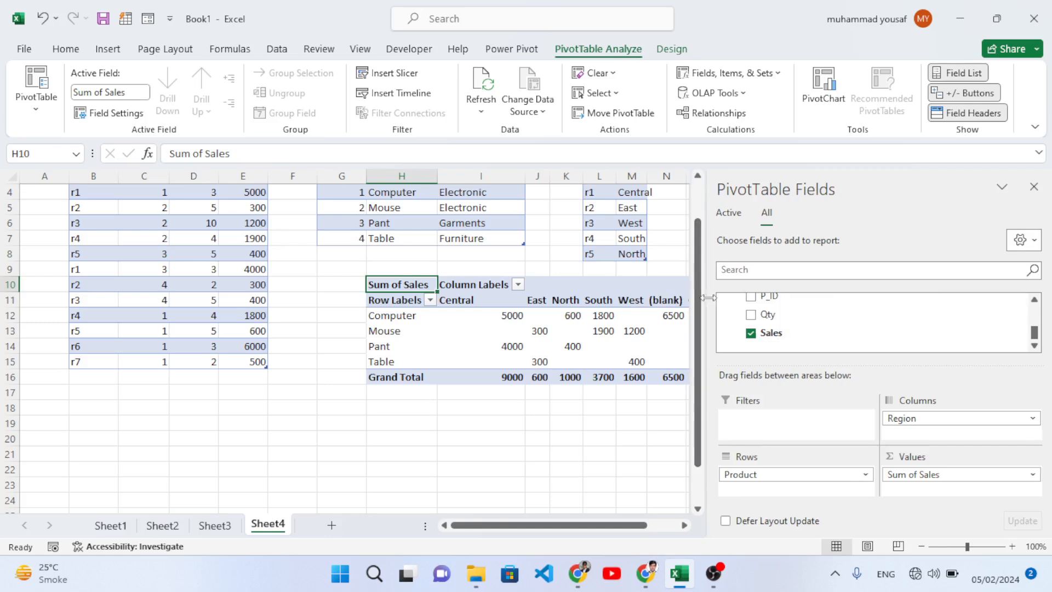
{"action": "left_click_drag", "start_coordinate": [707, 297], "coordinate": [852, 298]}
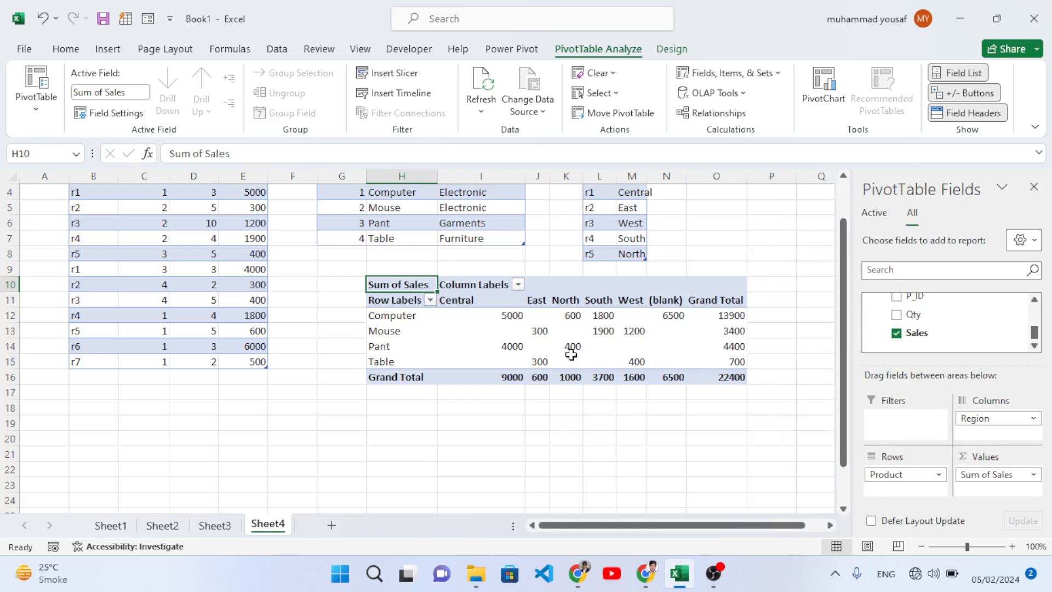
Step: Examine the PivotTable's sales by product and region, including the grand totals, against the source tables
{"action": "left_click_drag", "start_coordinate": [611, 330], "coordinate": [633, 331]}
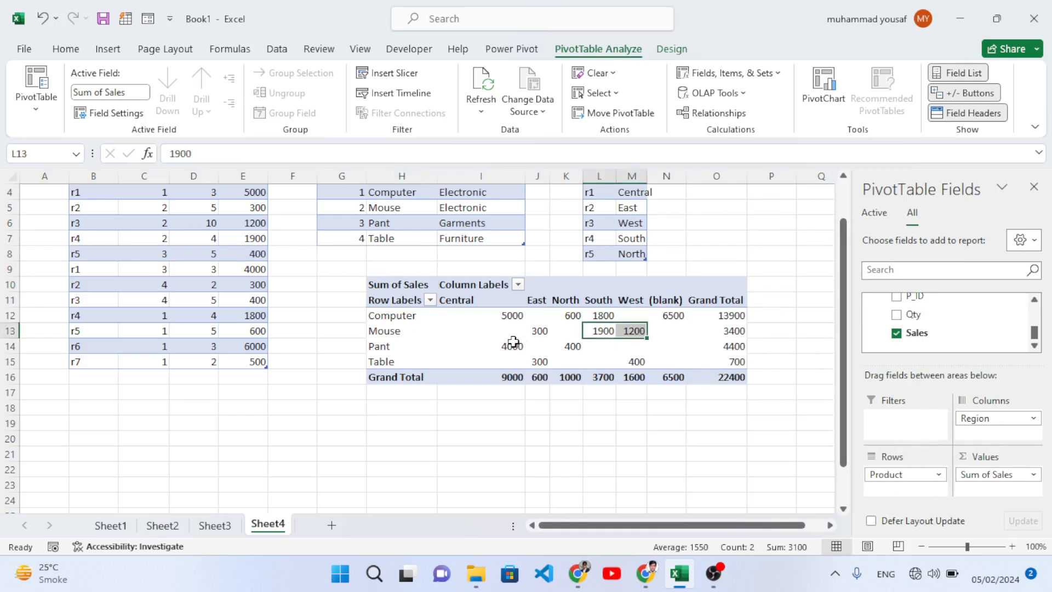
{"action": "left_click_drag", "start_coordinate": [511, 363], "coordinate": [597, 359]}
{"action": "left_click", "coordinate": [566, 346]}
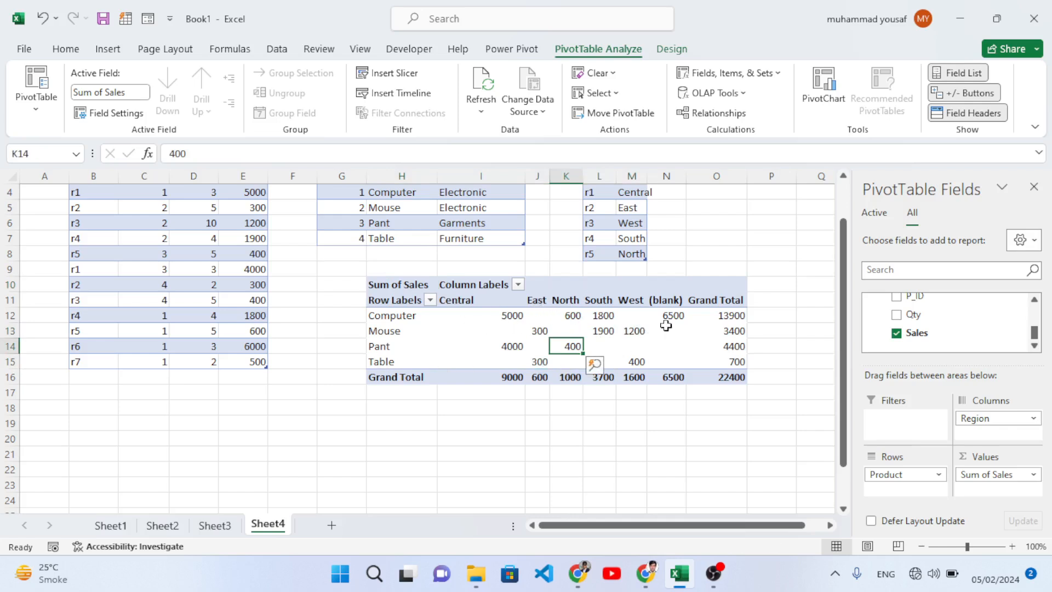
{"action": "left_click_drag", "start_coordinate": [730, 317], "coordinate": [737, 344]}
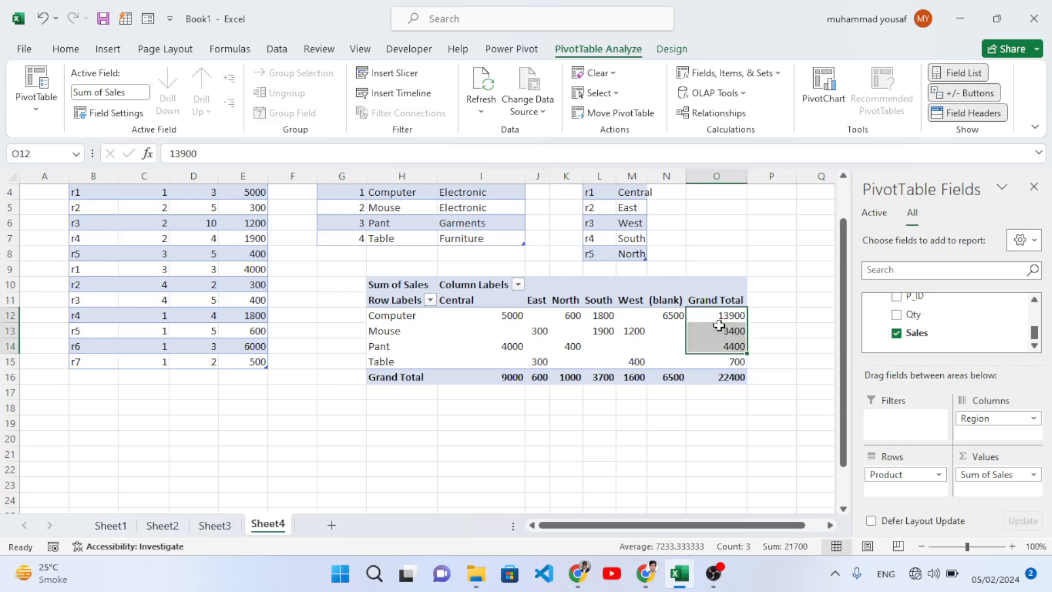
{"action": "left_click", "coordinate": [519, 314]}
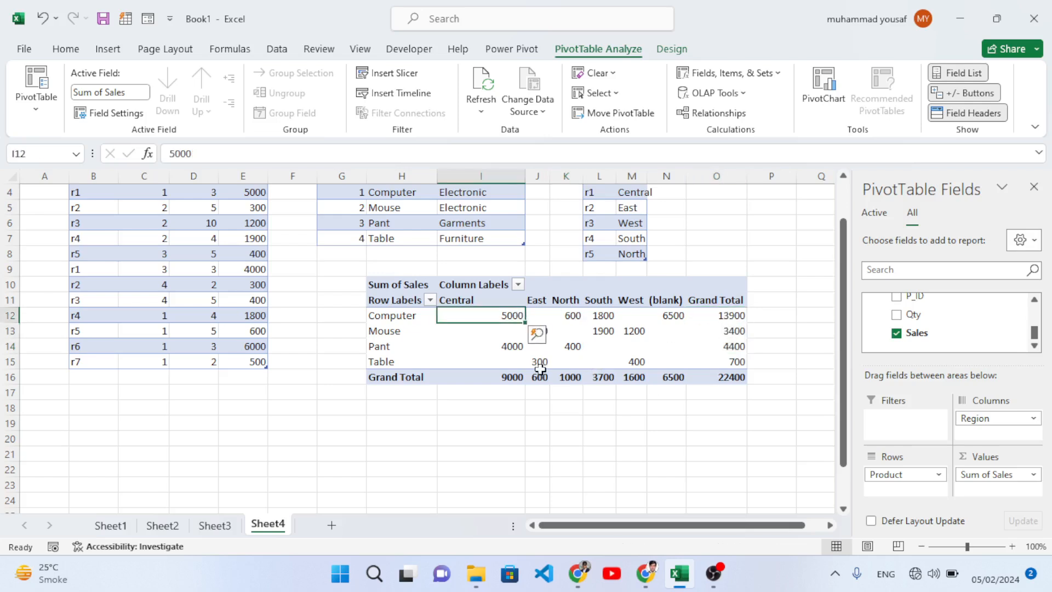
{"action": "left_click_drag", "start_coordinate": [530, 375], "coordinate": [743, 376]}
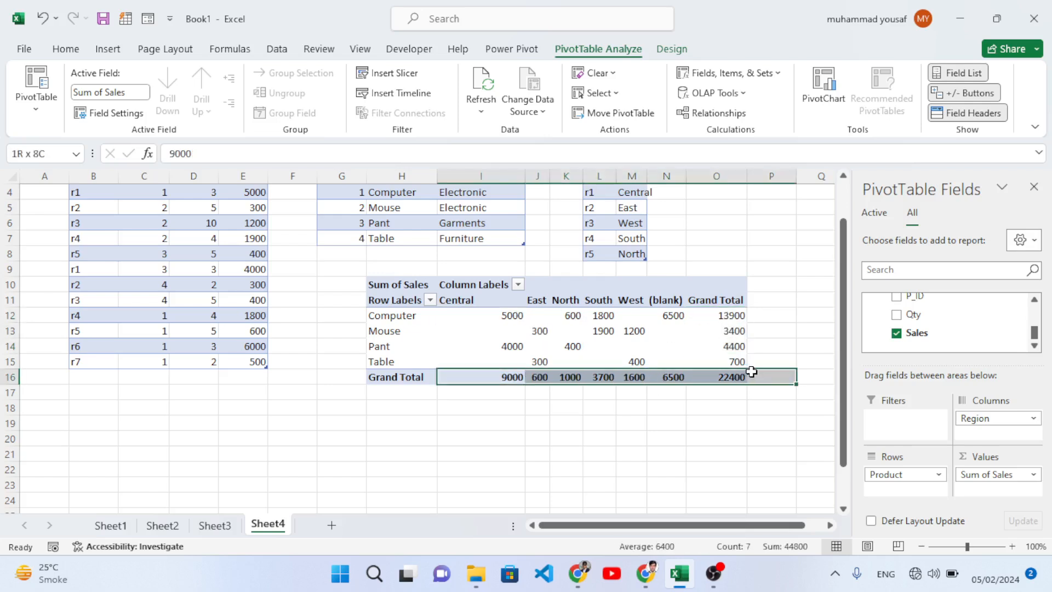
{"action": "left_click", "coordinate": [619, 378]}
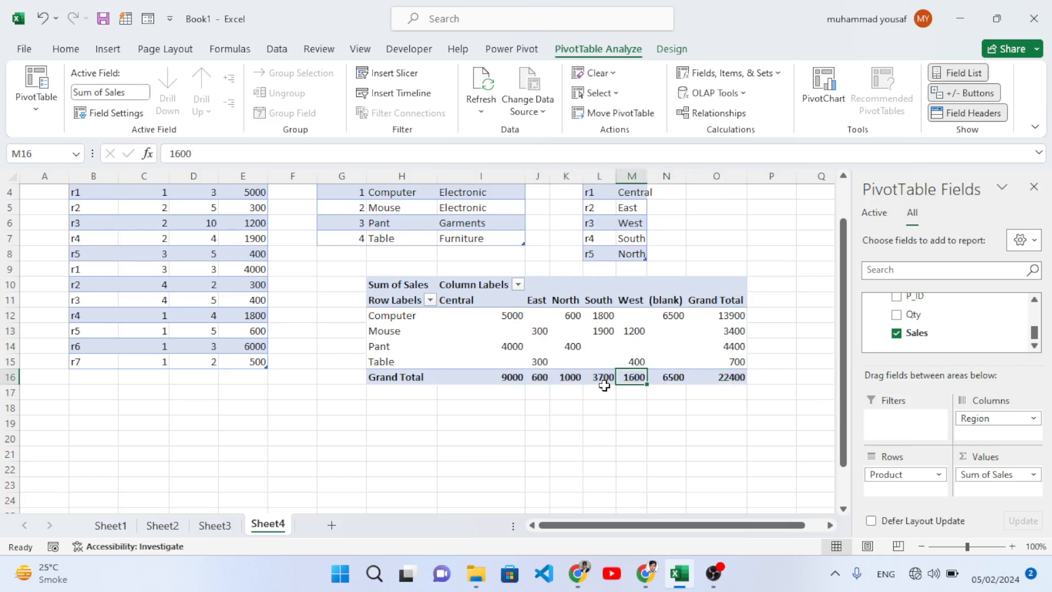
{"action": "scroll", "coordinate": [604, 385], "scroll_direction": "up", "scroll_amount": 1}
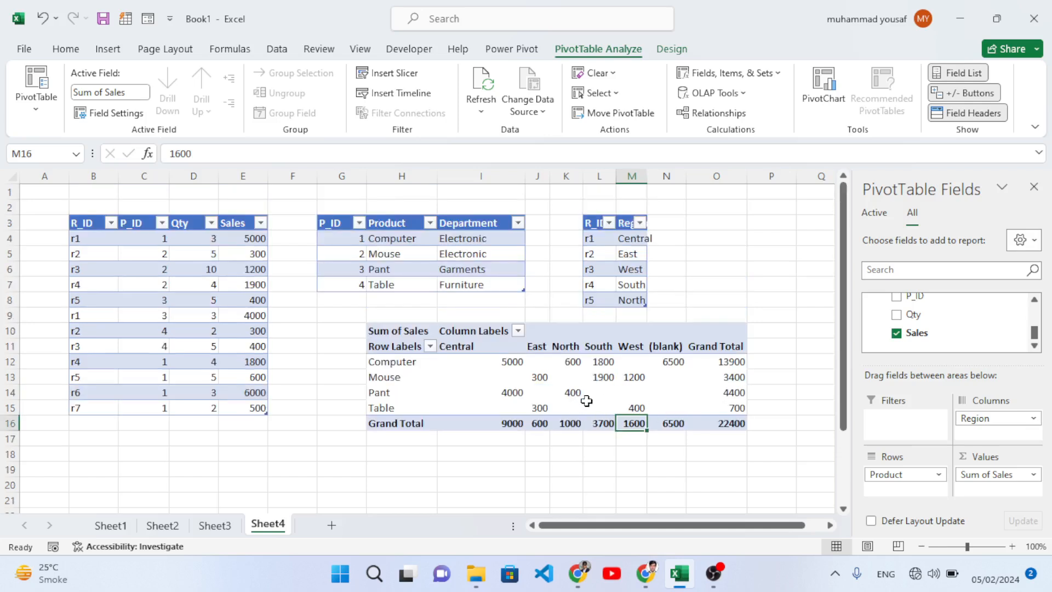
{"action": "mouse_move", "coordinate": [597, 405]}
{"action": "left_click", "coordinate": [754, 283]}
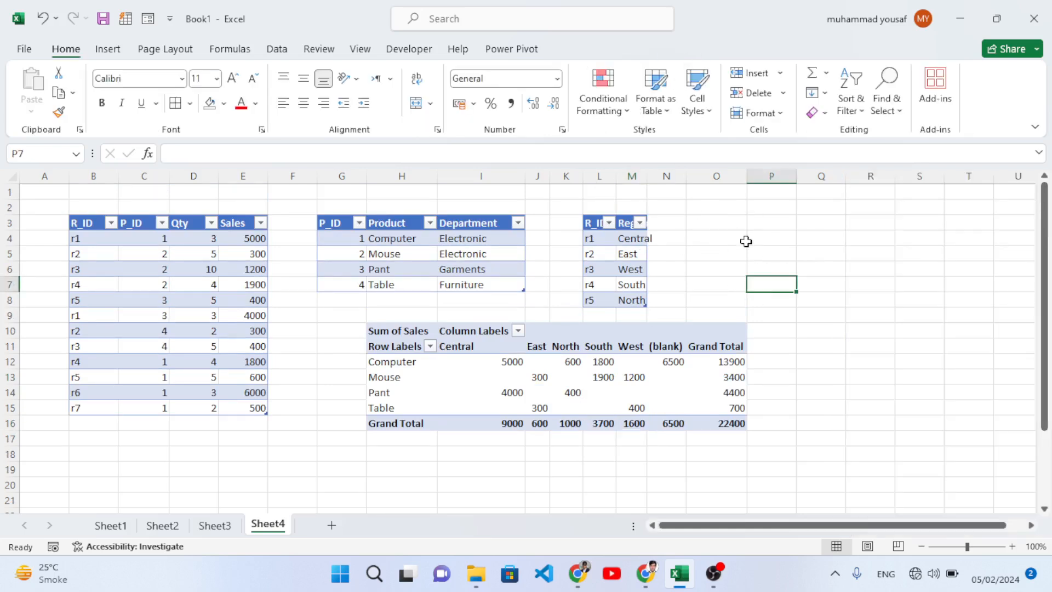
Step: Open the data model in Power Pivot's Diagram View and move the category table up level with the region table
{"action": "left_click", "coordinate": [512, 50]}
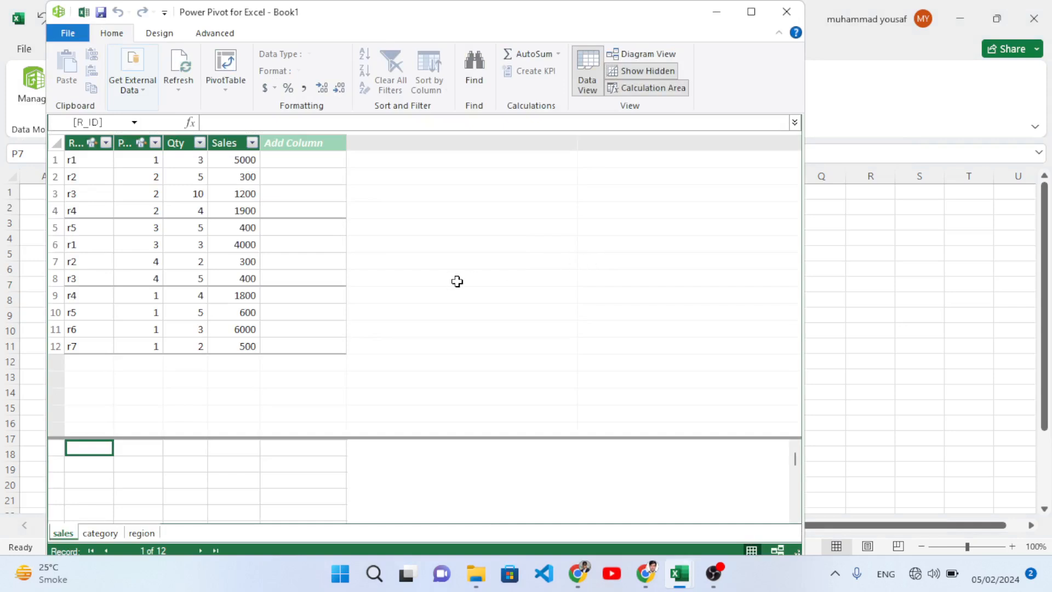
{"action": "left_click", "coordinate": [629, 56]}
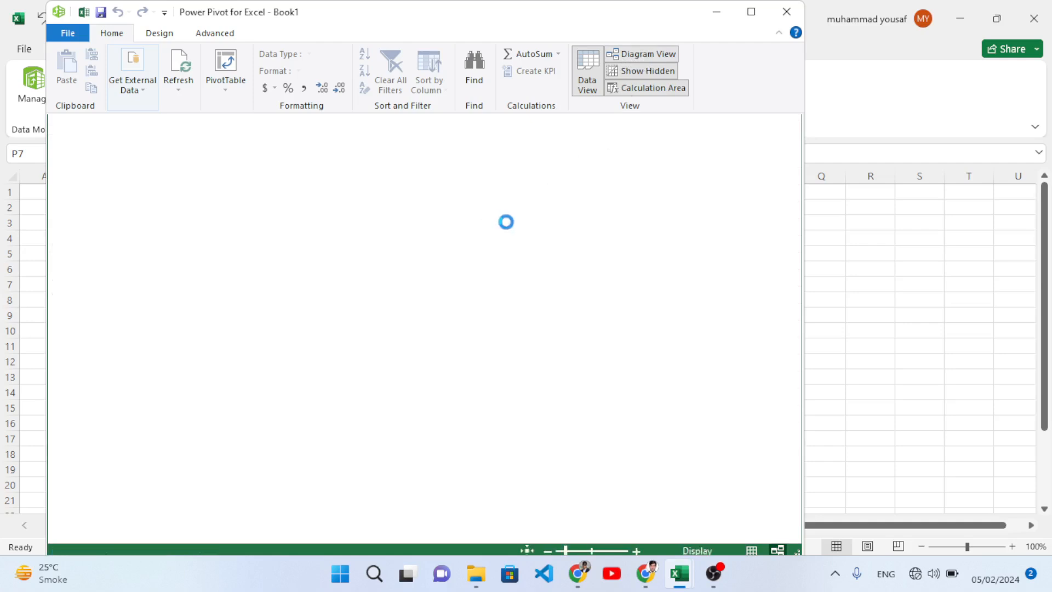
{"action": "scroll", "coordinate": [604, 377], "scroll_direction": "down", "scroll_amount": 1}
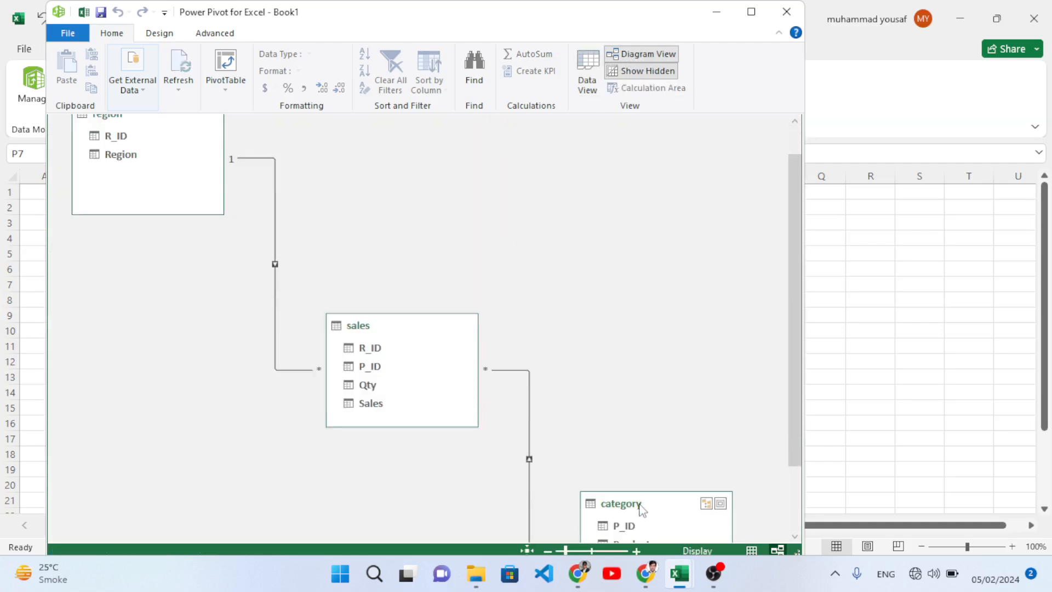
{"action": "left_click_drag", "start_coordinate": [652, 507], "coordinate": [649, 148]}
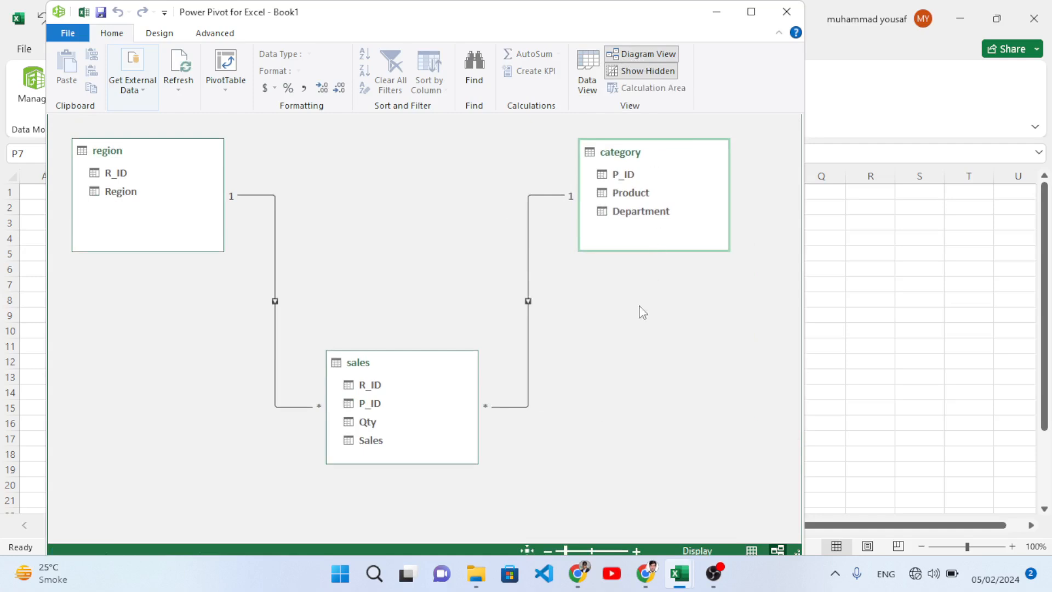